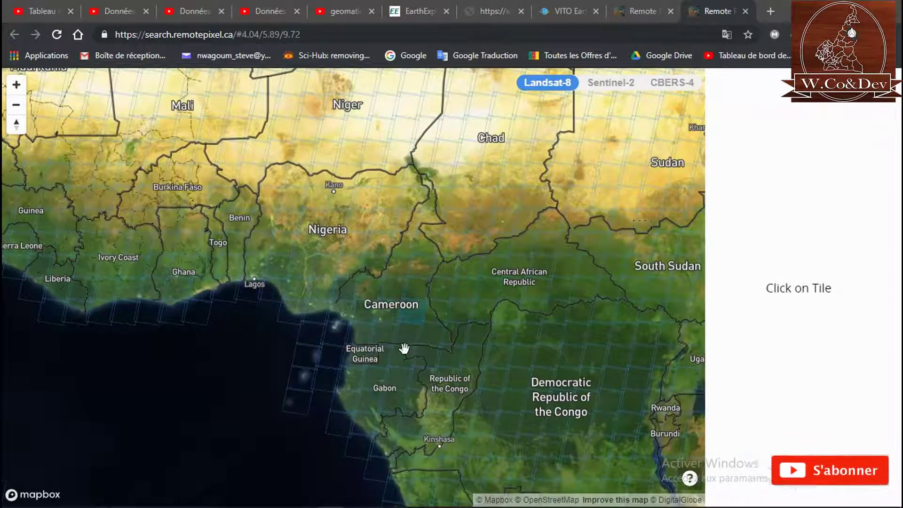
Inspect Landsat-8 tiles over Cameroon, ending with the tile just southeast of Maroua, and open that tile's full scene list
{"action": "left_click", "coordinate": [388, 314]}
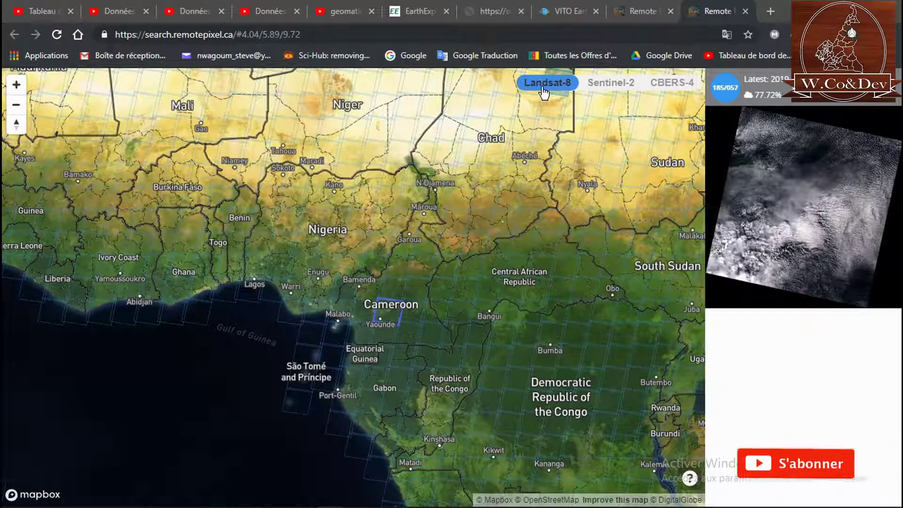
{"action": "left_click", "coordinate": [388, 289]}
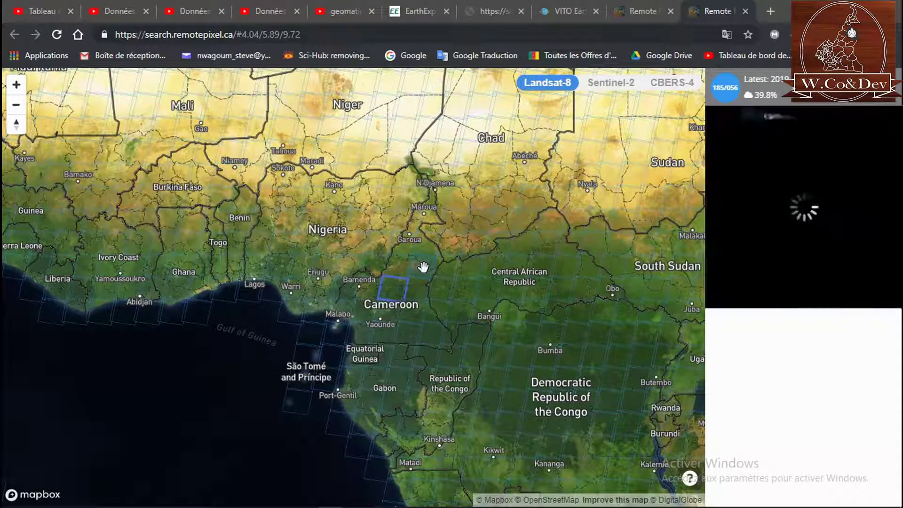
{"action": "left_click", "coordinate": [426, 211]}
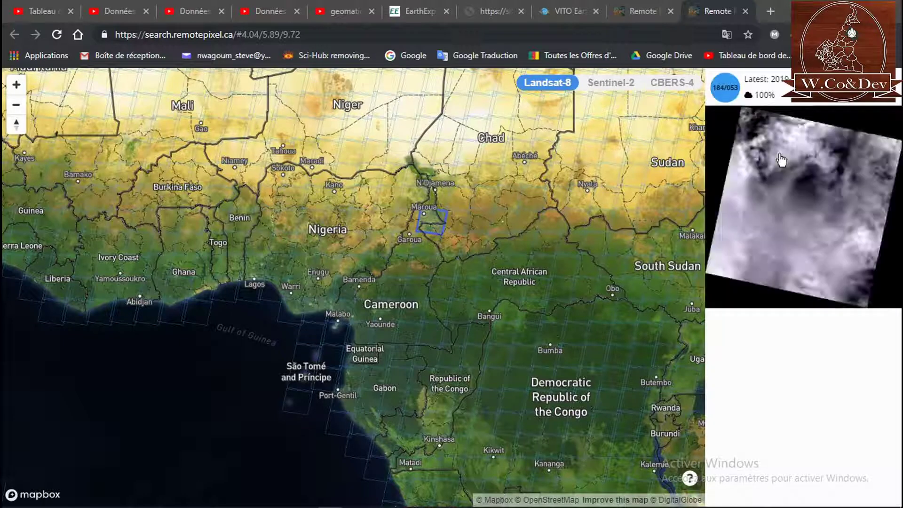
{"action": "left_click", "coordinate": [791, 186]}
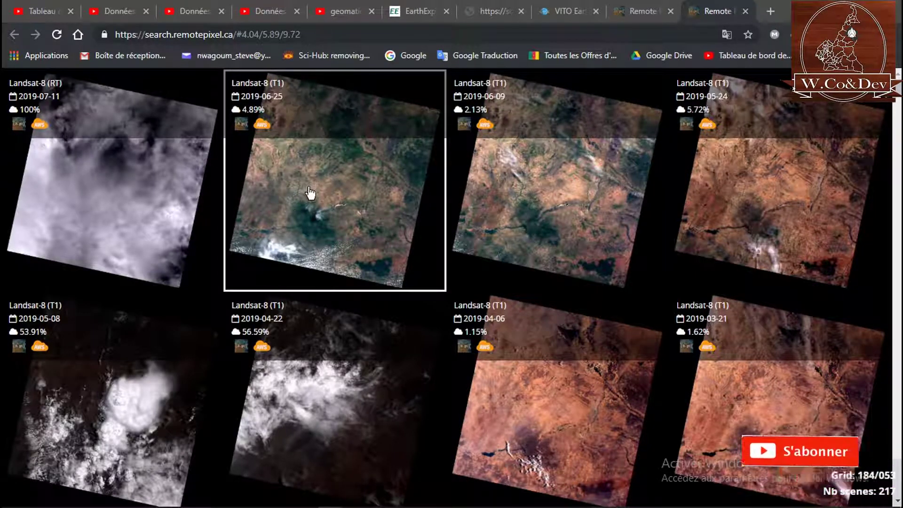
Compare the cloud cover of the listed Landsat-8 scenes and open the download files of the 2019-02-01 scene
{"action": "scroll", "coordinate": [296, 216], "scroll_direction": "down", "scroll_amount": 2}
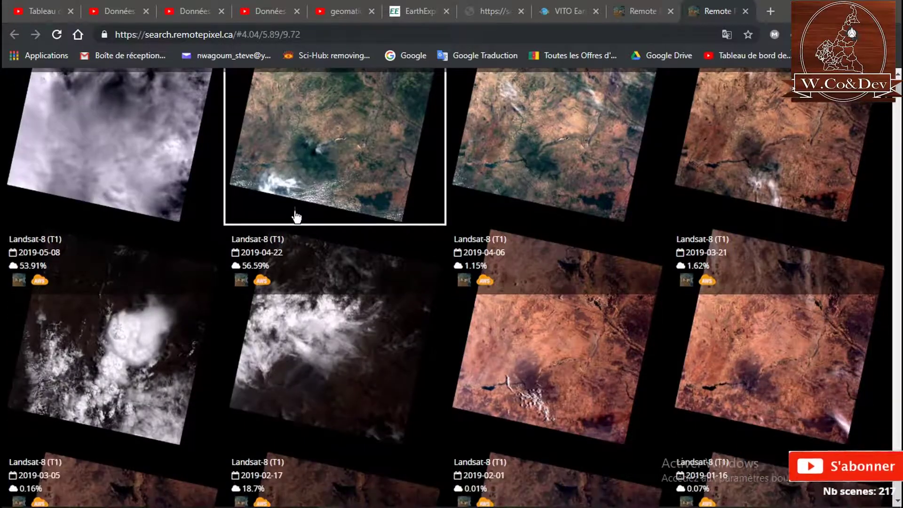
{"action": "scroll", "coordinate": [296, 217], "scroll_direction": "down", "scroll_amount": 2}
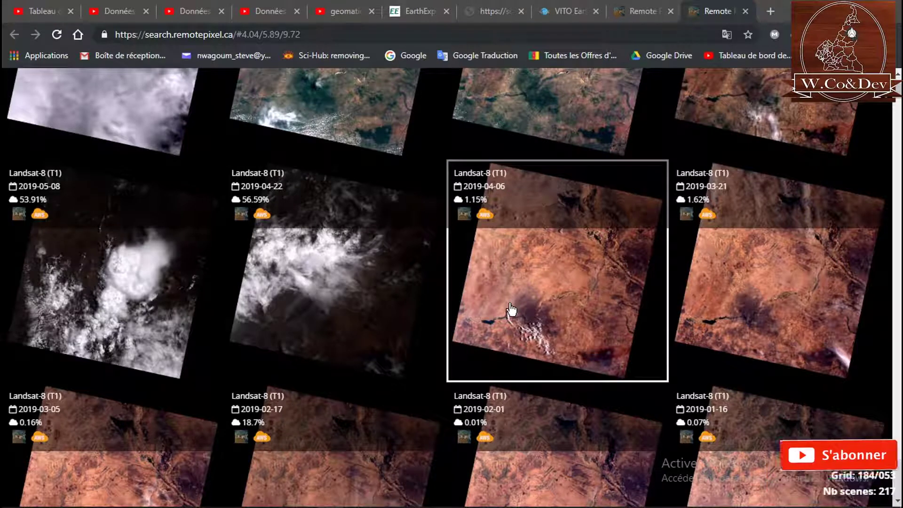
{"action": "scroll", "coordinate": [511, 310], "scroll_direction": "down", "scroll_amount": 2}
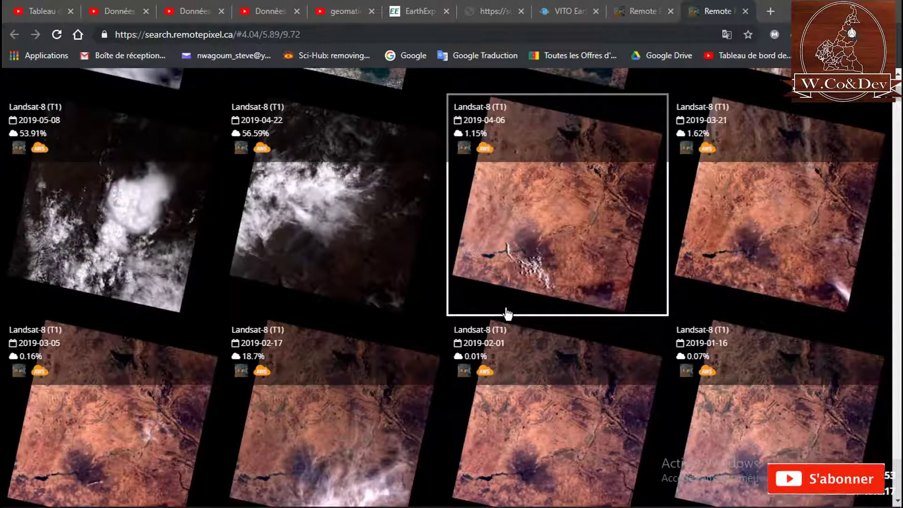
{"action": "scroll", "coordinate": [507, 313], "scroll_direction": "down", "scroll_amount": 2}
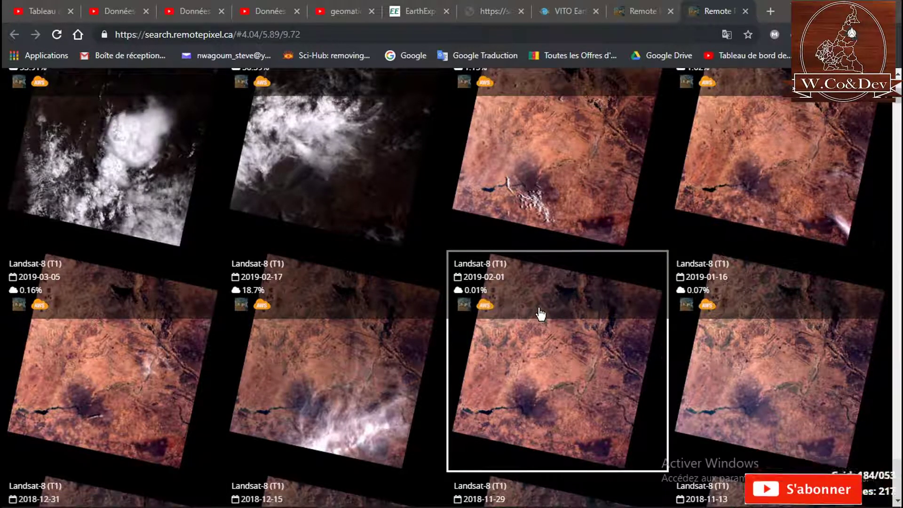
{"action": "scroll", "coordinate": [541, 314], "scroll_direction": "up", "scroll_amount": 4}
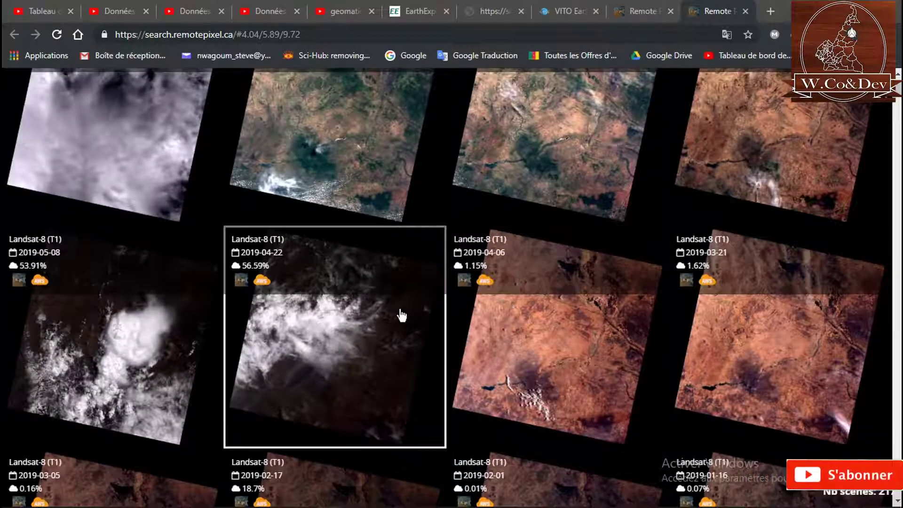
{"action": "scroll", "coordinate": [401, 312], "scroll_direction": "up", "scroll_amount": 2}
{"action": "scroll", "coordinate": [558, 306], "scroll_direction": "down", "scroll_amount": 2}
{"action": "scroll", "coordinate": [555, 306], "scroll_direction": "up", "scroll_amount": 2}
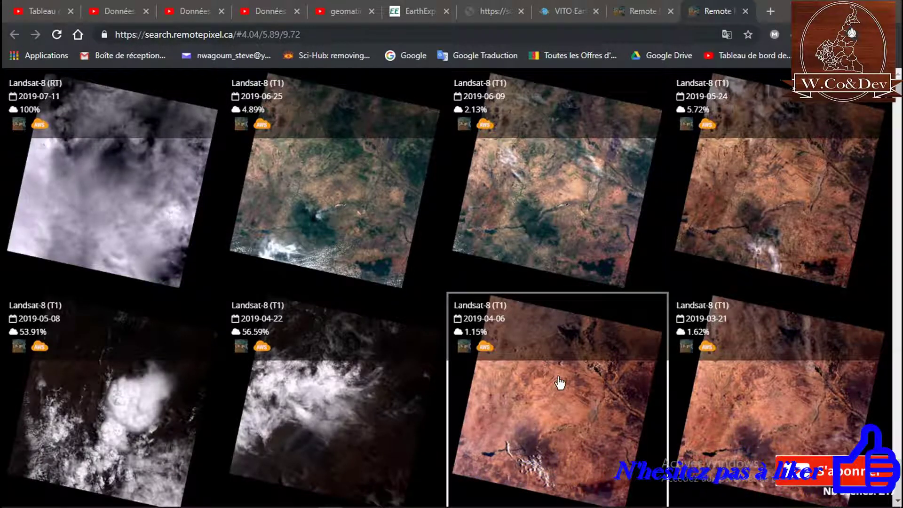
{"action": "scroll", "coordinate": [712, 378], "scroll_direction": "down", "scroll_amount": 5}
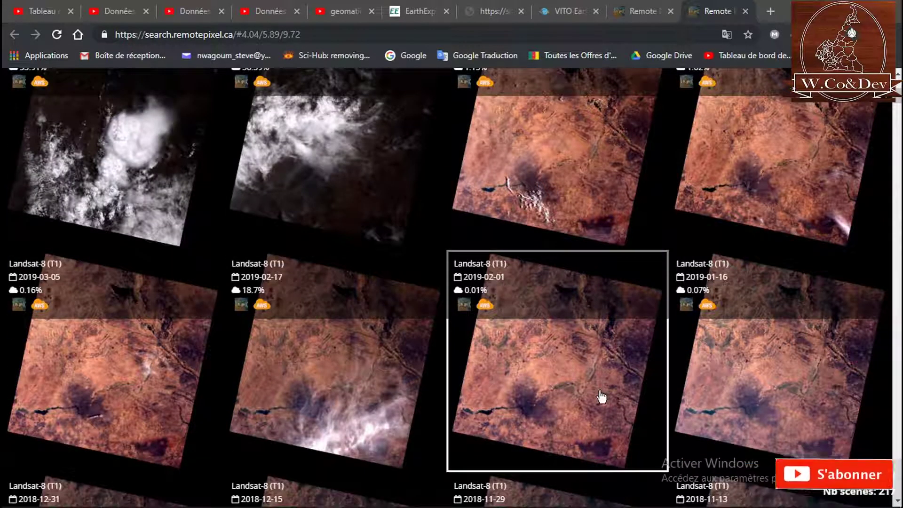
{"action": "left_click", "coordinate": [578, 375]}
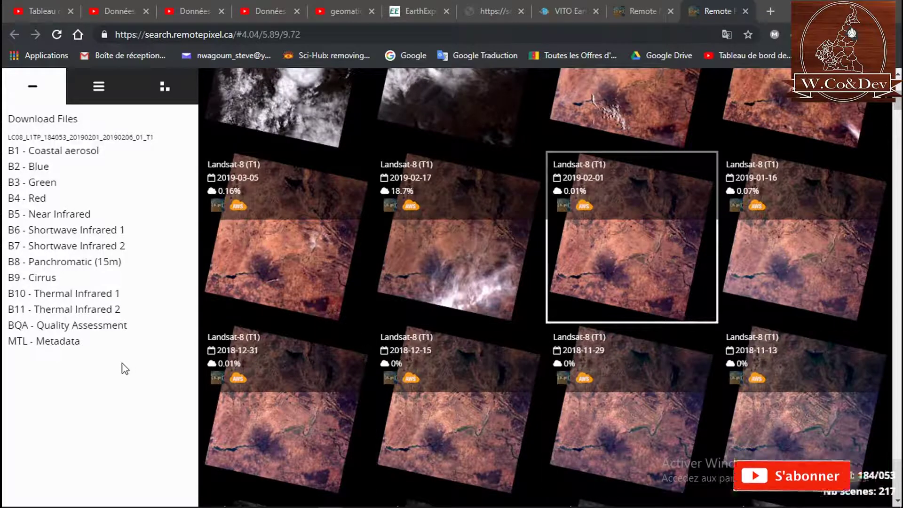
Try the download of the scene's B1 - Coastal aerosol band, cancel it and close the blank page it opened
{"action": "right_click", "coordinate": [57, 152]}
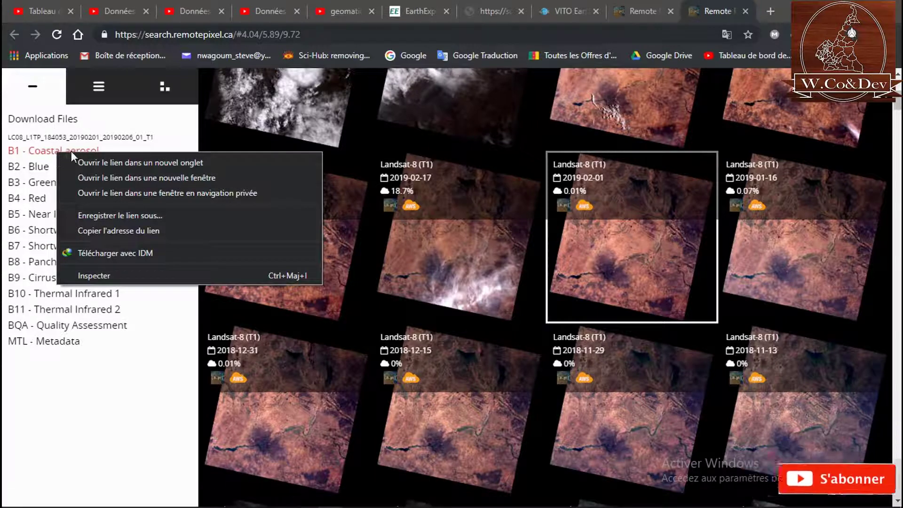
{"action": "left_click", "coordinate": [35, 151]}
{"action": "left_click", "coordinate": [35, 152]}
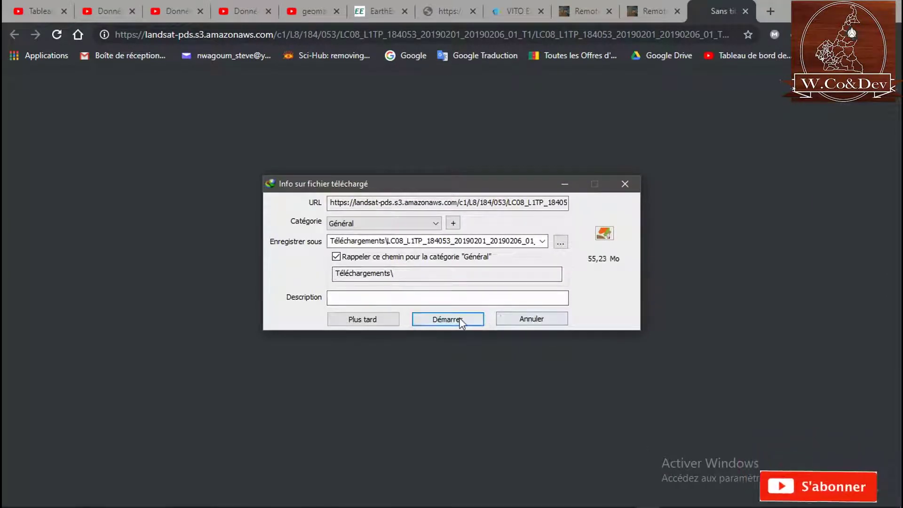
{"action": "left_click", "coordinate": [524, 321]}
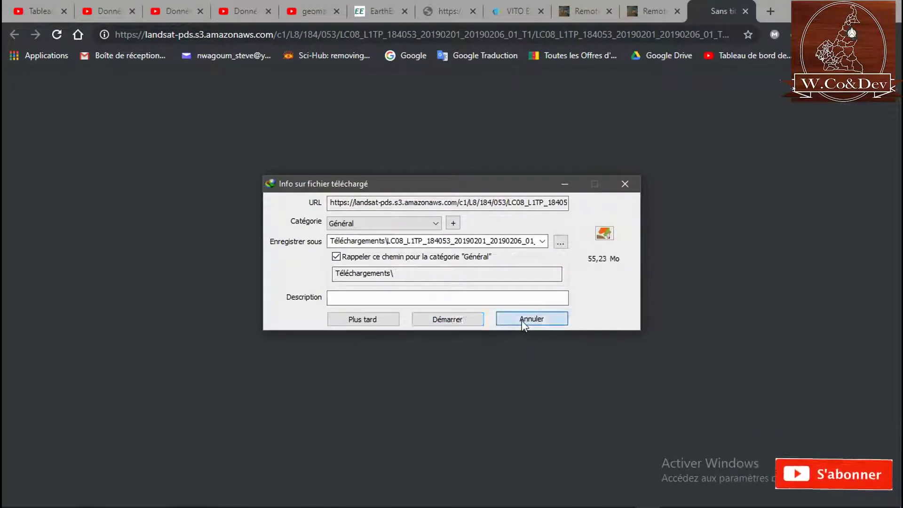
{"action": "left_click", "coordinate": [746, 14]}
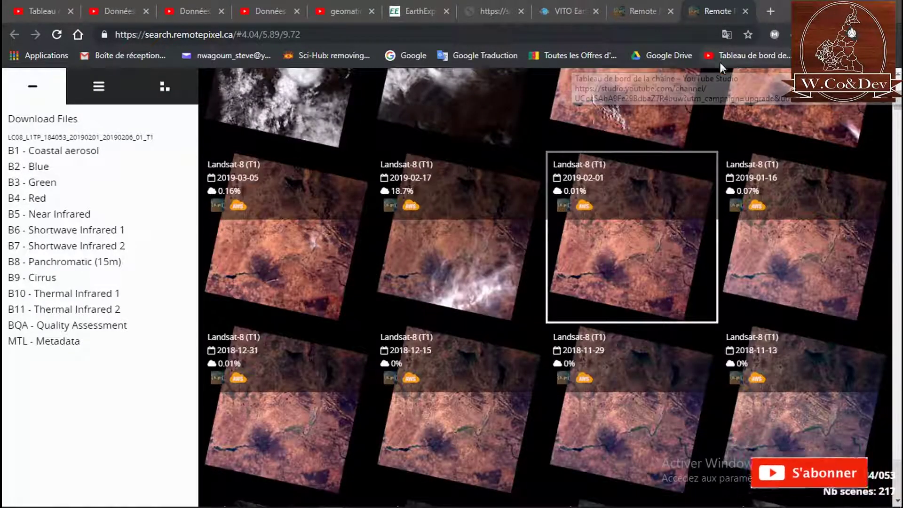
Close the satellite search, open the RemotePixel viewer project and dismiss the translation offer
{"action": "left_click", "coordinate": [746, 11]}
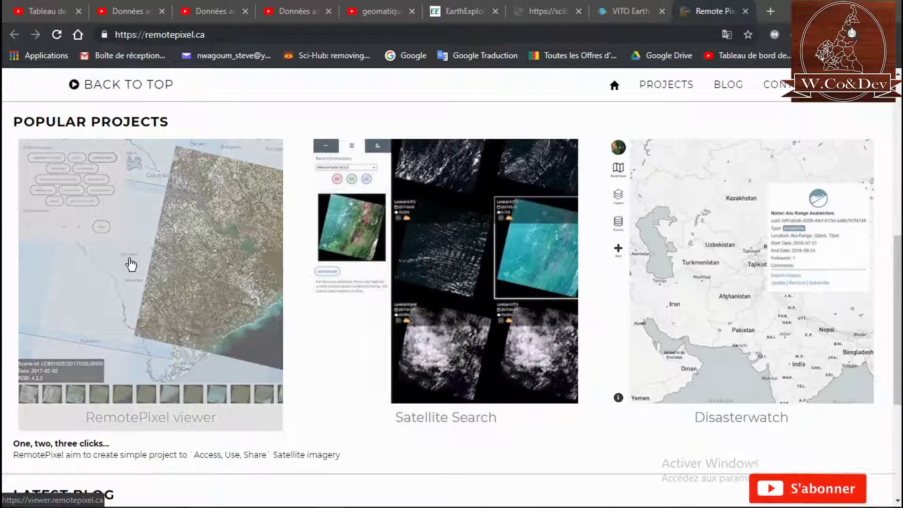
{"action": "left_click", "coordinate": [130, 258]}
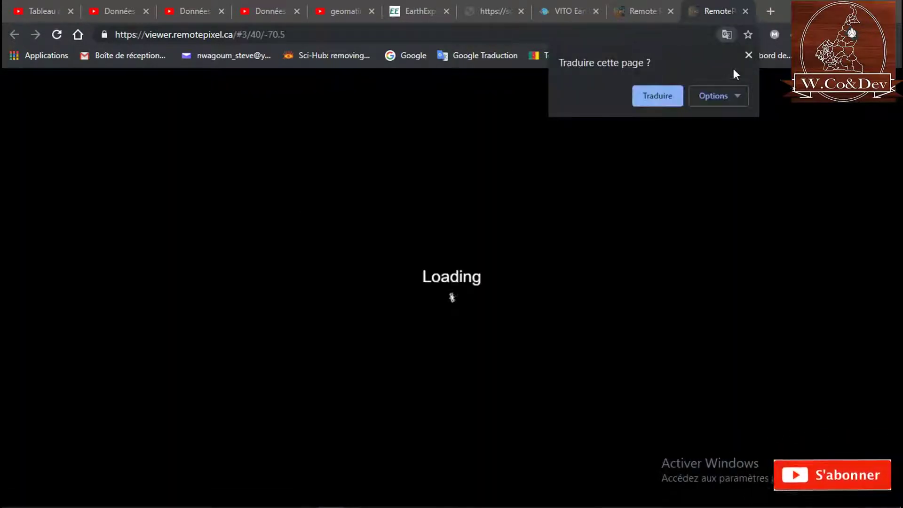
{"action": "left_click", "coordinate": [749, 55]}
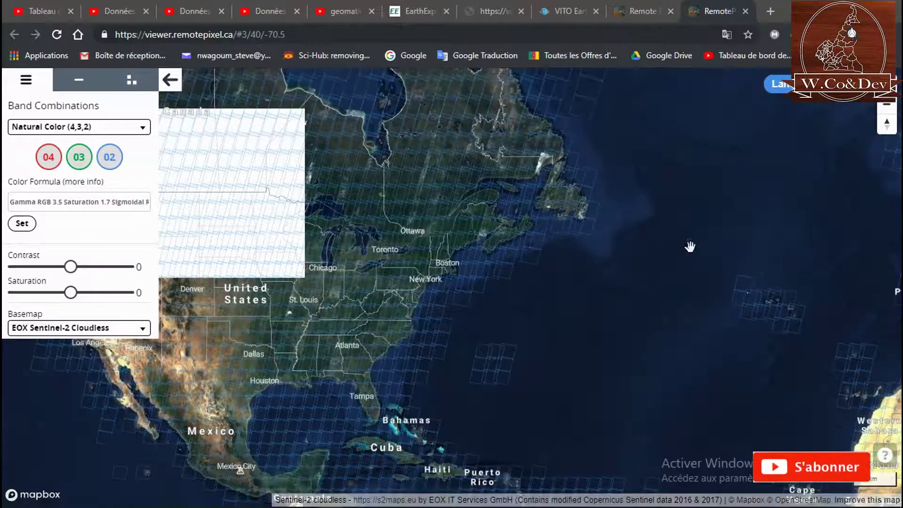
Find Cameroon on the viewer's map and select the Landsat-8 tile next to Maroua to list its scenes
{"action": "left_click_drag", "start_coordinate": [543, 302], "coordinate": [405, 181]}
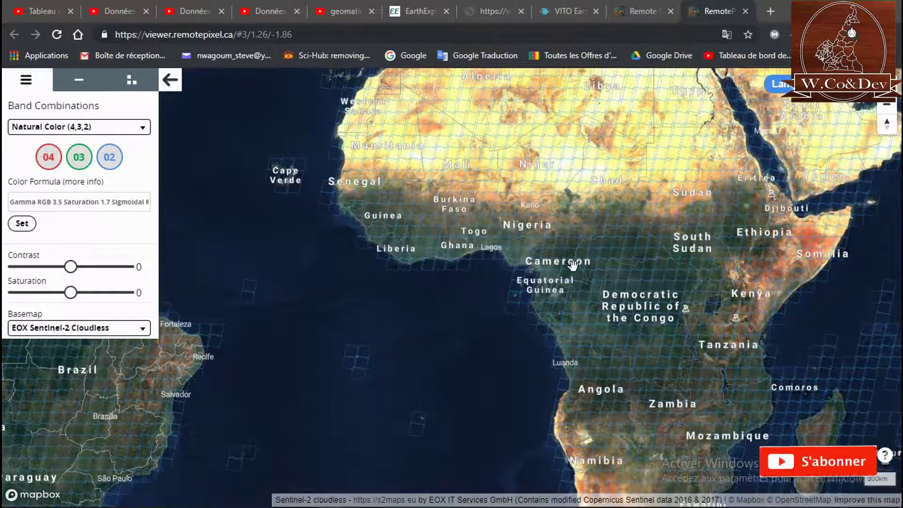
{"action": "scroll", "coordinate": [573, 265], "scroll_direction": "up", "scroll_amount": 1}
{"action": "scroll", "coordinate": [571, 265], "scroll_direction": "up", "scroll_amount": 1}
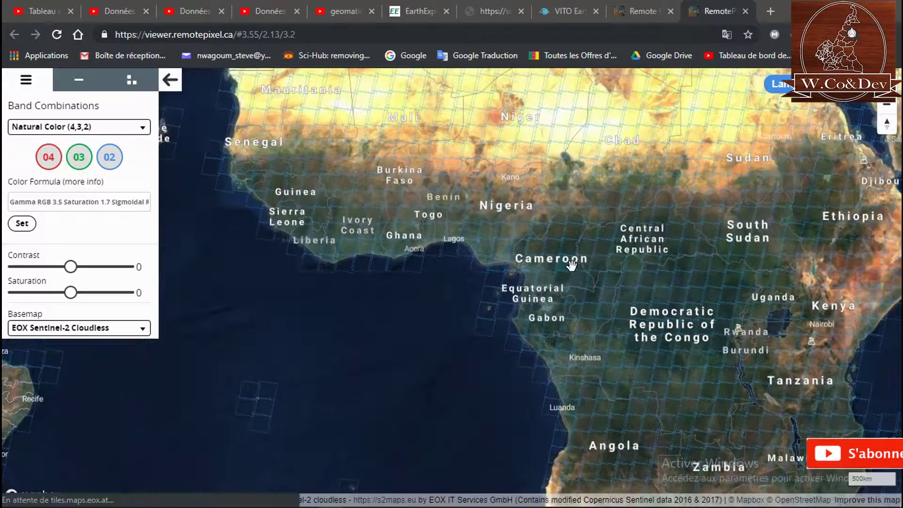
{"action": "scroll", "coordinate": [584, 230], "scroll_direction": "up", "scroll_amount": 3}
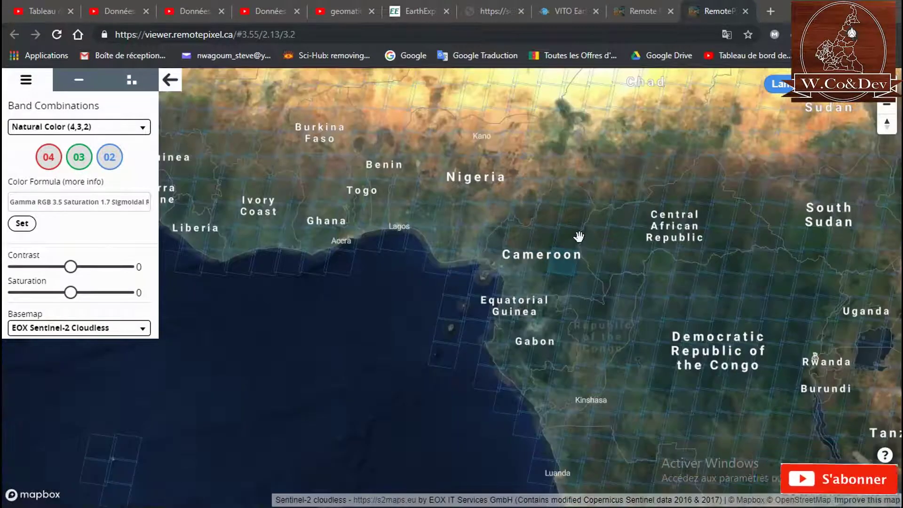
{"action": "left_click", "coordinate": [580, 165]}
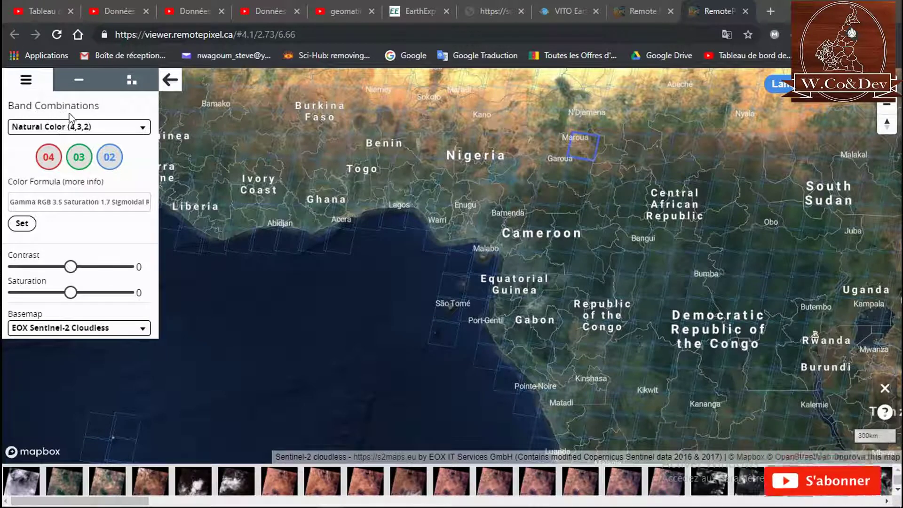
Set the band combination to False Color Urban (7,6,4) and display the scene dated 2019-03-05 on the map
{"action": "left_click", "coordinate": [143, 136]}
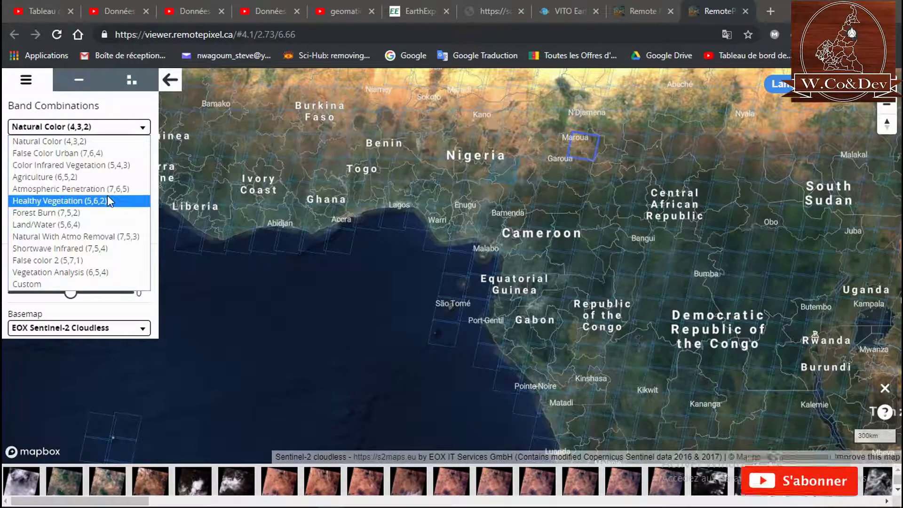
{"action": "left_click", "coordinate": [99, 158]}
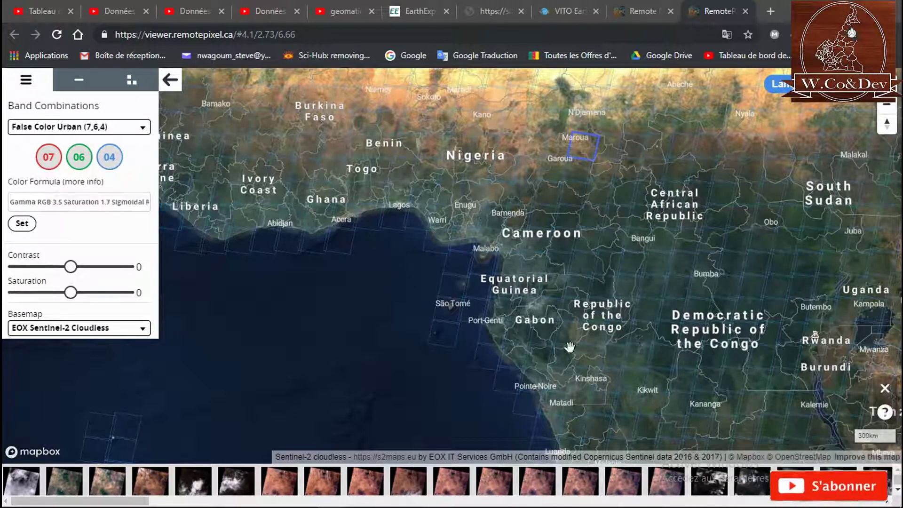
{"action": "left_click", "coordinate": [366, 487]}
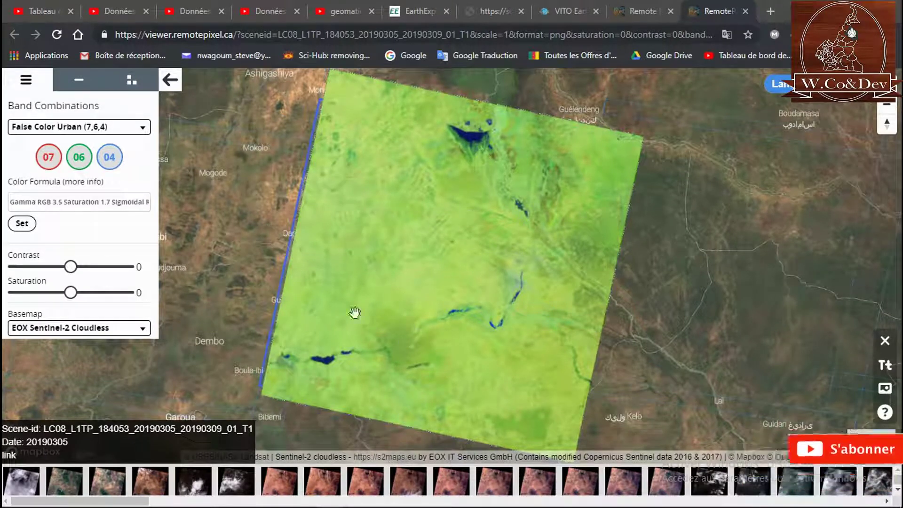
Display the scene in Color Infrared Vegetation (5,4,3), switch it to Forest Burn (7,5,2), and check the available basemaps without changing the current one
{"action": "left_click", "coordinate": [144, 130]}
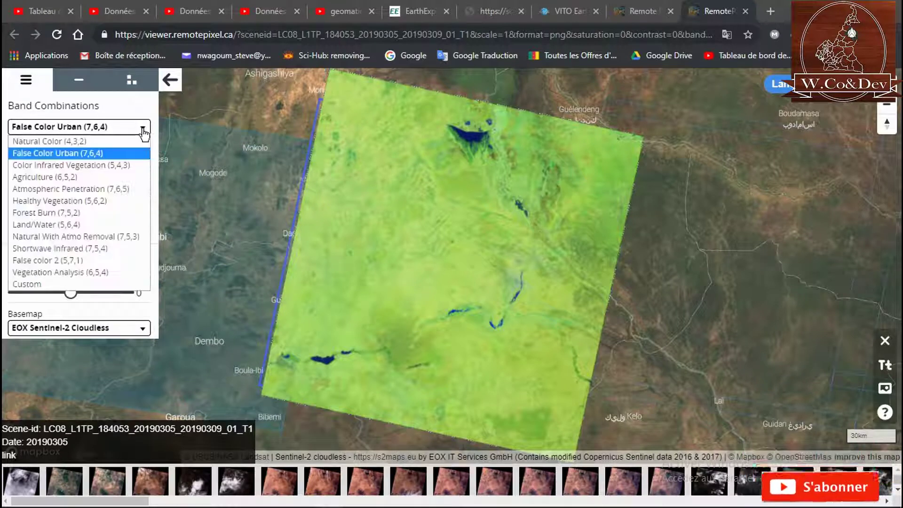
{"action": "left_click", "coordinate": [92, 165]}
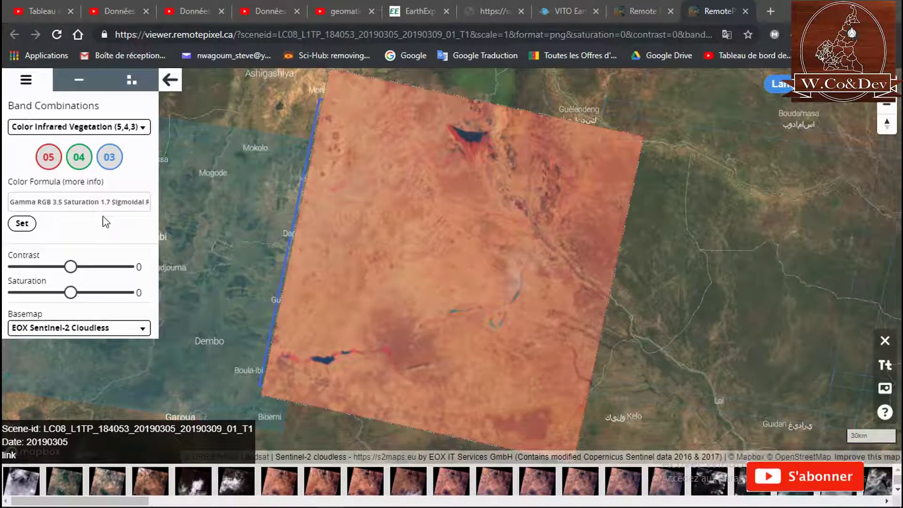
{"action": "left_click", "coordinate": [143, 132]}
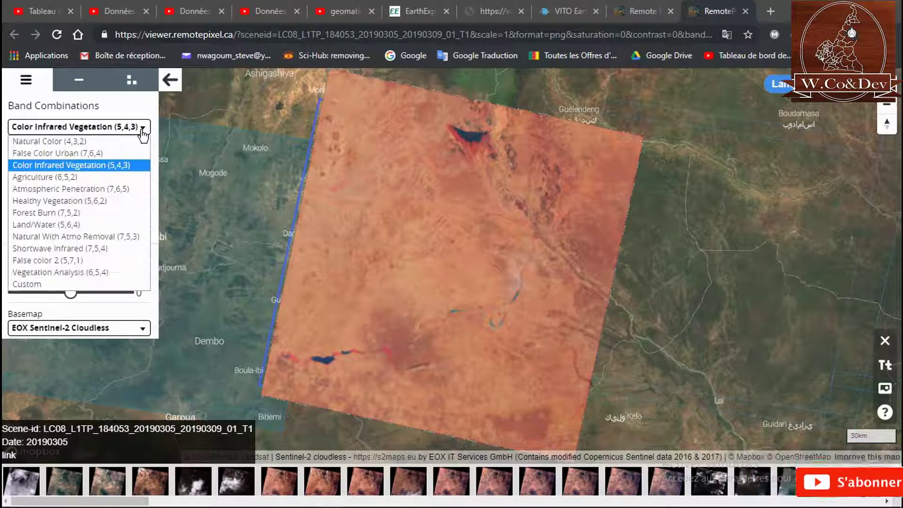
{"action": "left_click", "coordinate": [39, 214]}
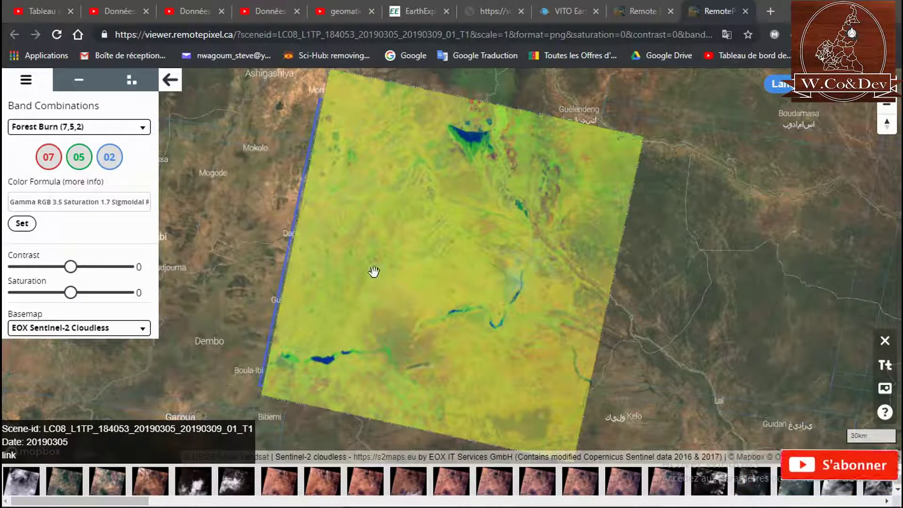
{"action": "left_click", "coordinate": [141, 329]}
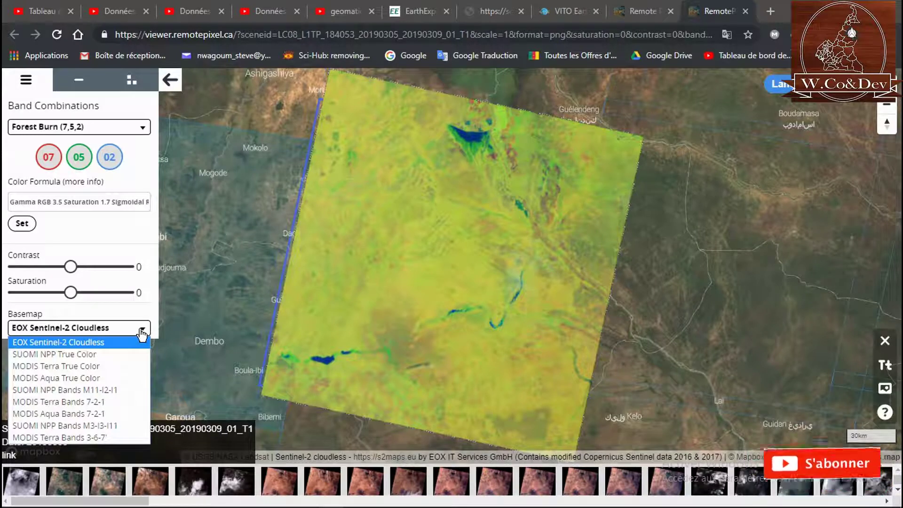
{"action": "left_click", "coordinate": [113, 314]}
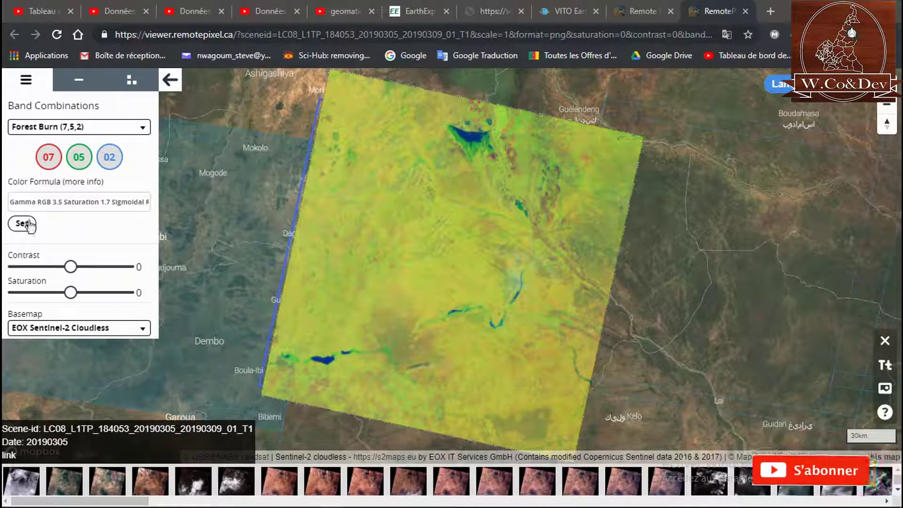
Display the scene as single band 01, followed by single band 08
{"action": "left_click", "coordinate": [80, 89]}
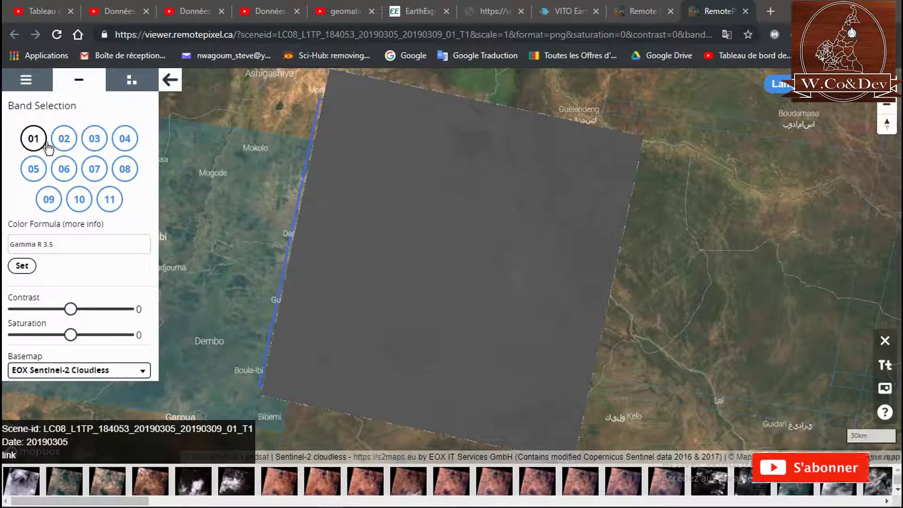
{"action": "left_click", "coordinate": [125, 169]}
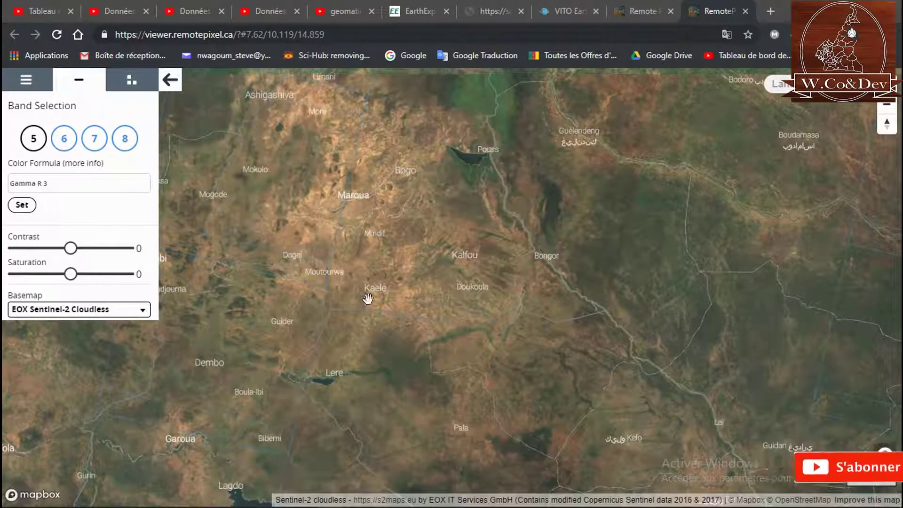
{"action": "scroll", "coordinate": [496, 272], "scroll_direction": "up", "scroll_amount": 2}
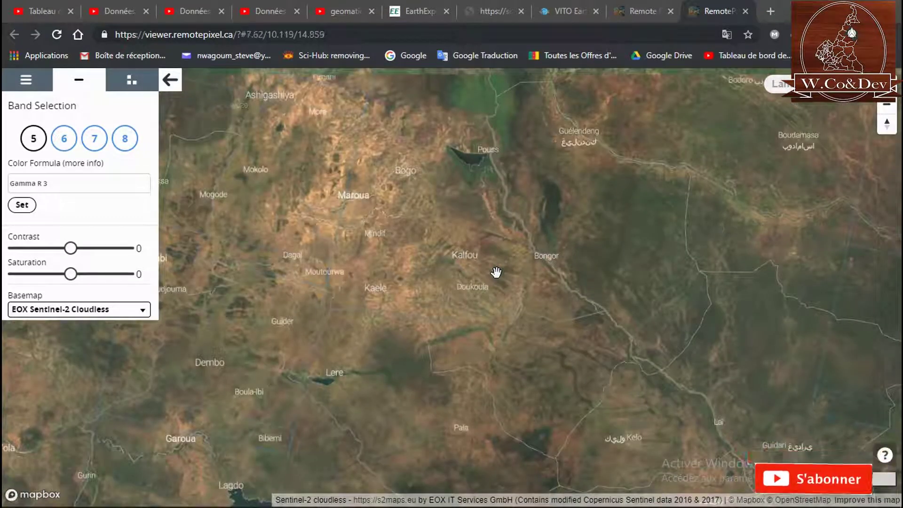
{"action": "scroll", "coordinate": [496, 272], "scroll_direction": "down", "scroll_amount": 4}
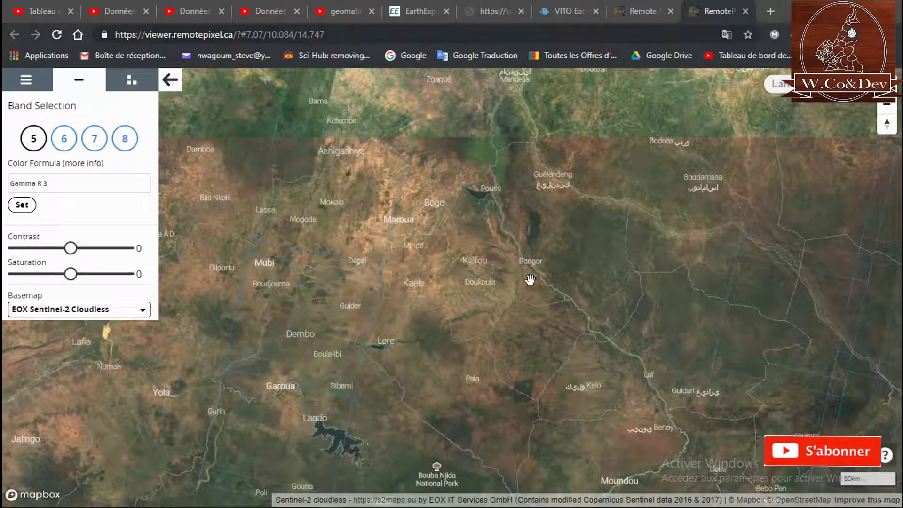
{"action": "scroll", "coordinate": [531, 280], "scroll_direction": "down", "scroll_amount": 3}
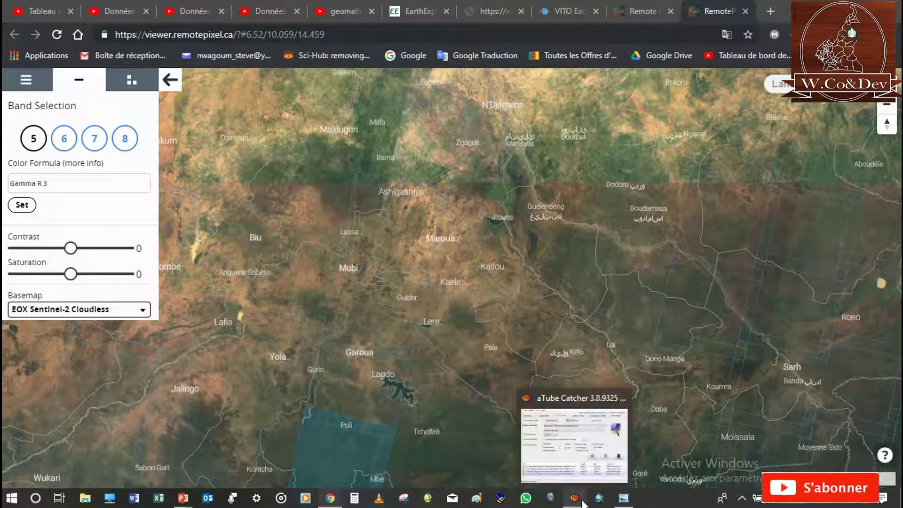
Switch to the presentation slides, open the sepal.io site from them in the browser, and sign in to SEPAL with the prefilled credentials
{"action": "mouse_move", "coordinate": [183, 499]}
{"action": "left_click", "coordinate": [227, 469]}
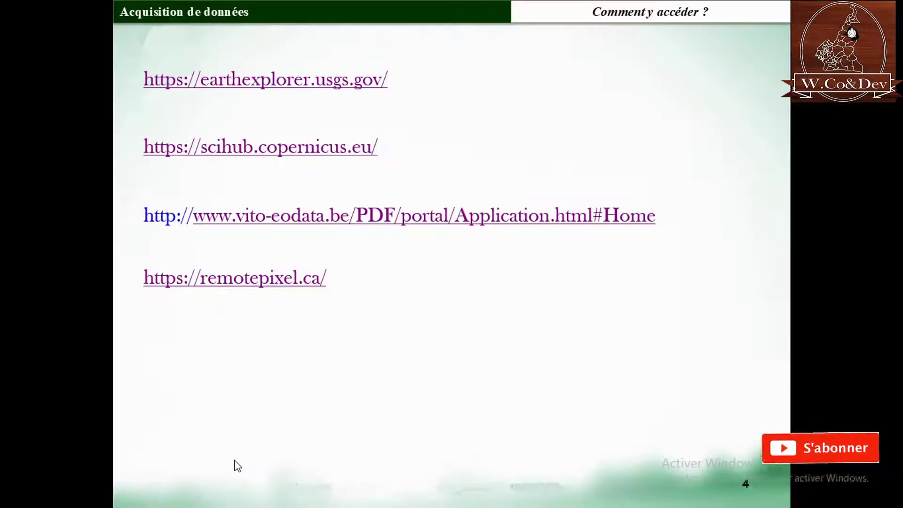
{"action": "left_click", "coordinate": [257, 344]}
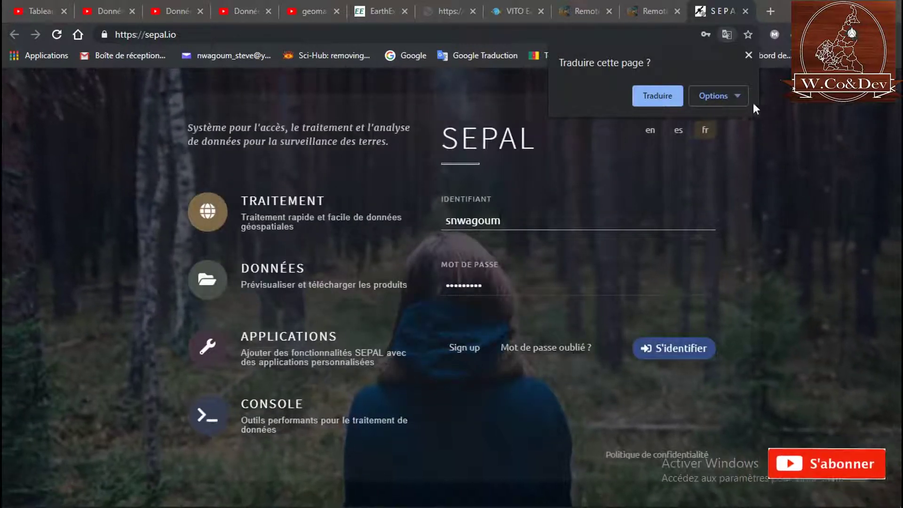
{"action": "left_click", "coordinate": [749, 55]}
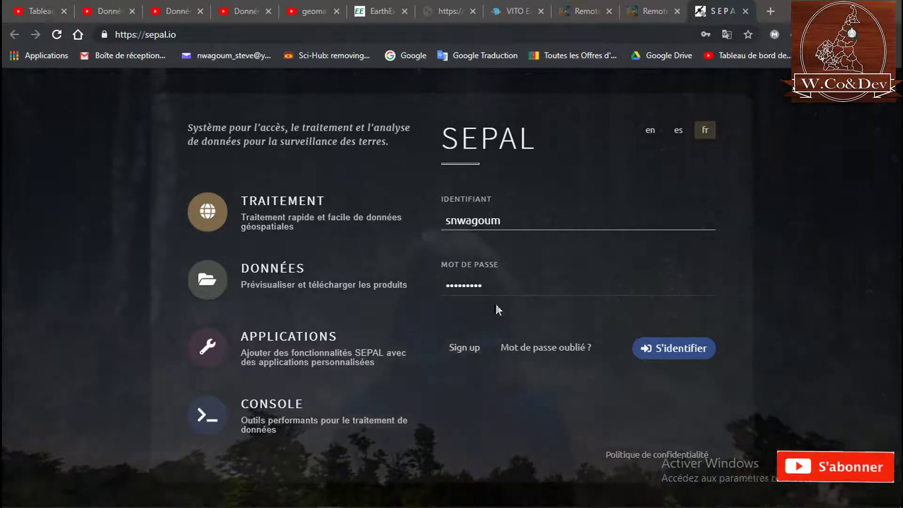
{"action": "left_click", "coordinate": [668, 351]}
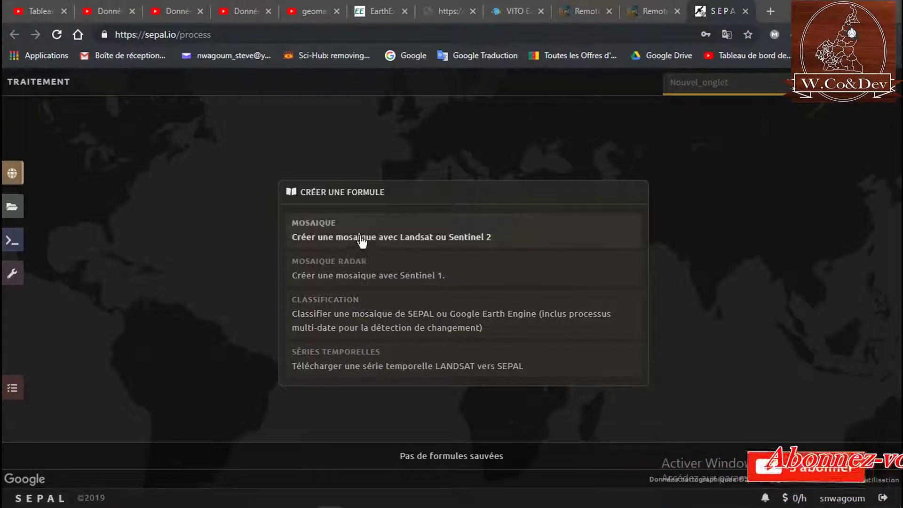
{"action": "left_click", "coordinate": [16, 214]}
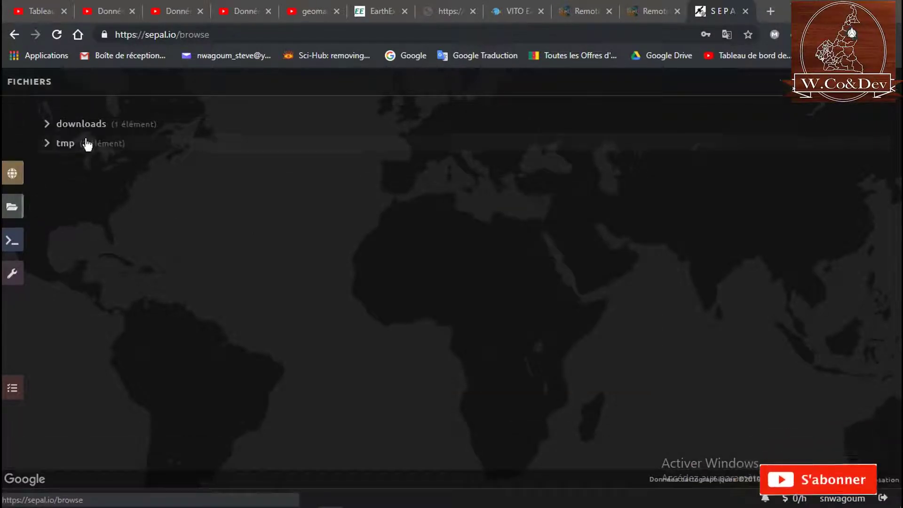
{"action": "left_click", "coordinate": [47, 125]}
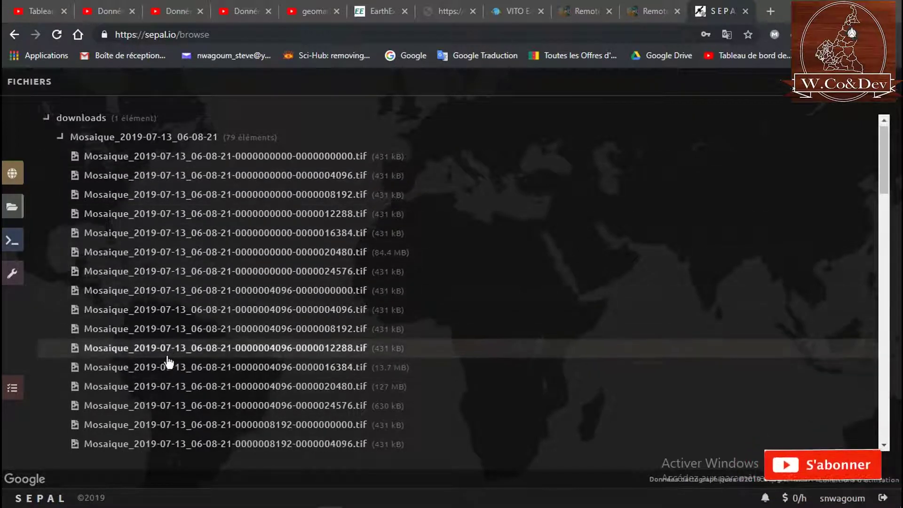
{"action": "scroll", "coordinate": [168, 362], "scroll_direction": "down", "scroll_amount": 5}
{"action": "scroll", "coordinate": [168, 363], "scroll_direction": "down", "scroll_amount": 8}
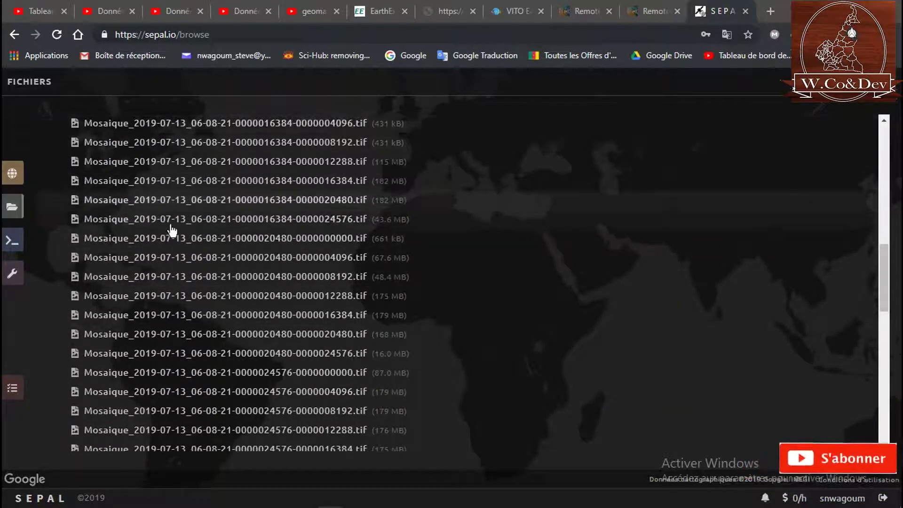
{"action": "scroll", "coordinate": [174, 229], "scroll_direction": "up", "scroll_amount": 1}
{"action": "scroll", "coordinate": [235, 301], "scroll_direction": "down", "scroll_amount": 1}
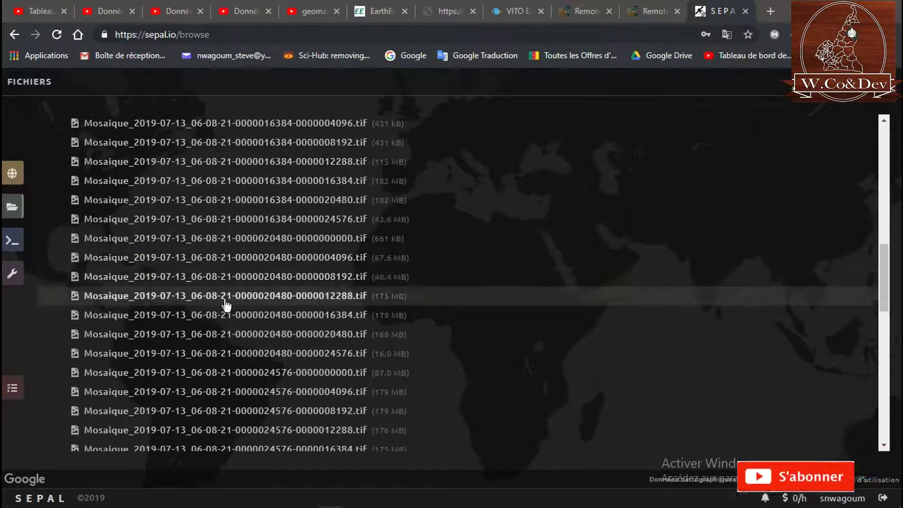
{"action": "left_click", "coordinate": [160, 275]}
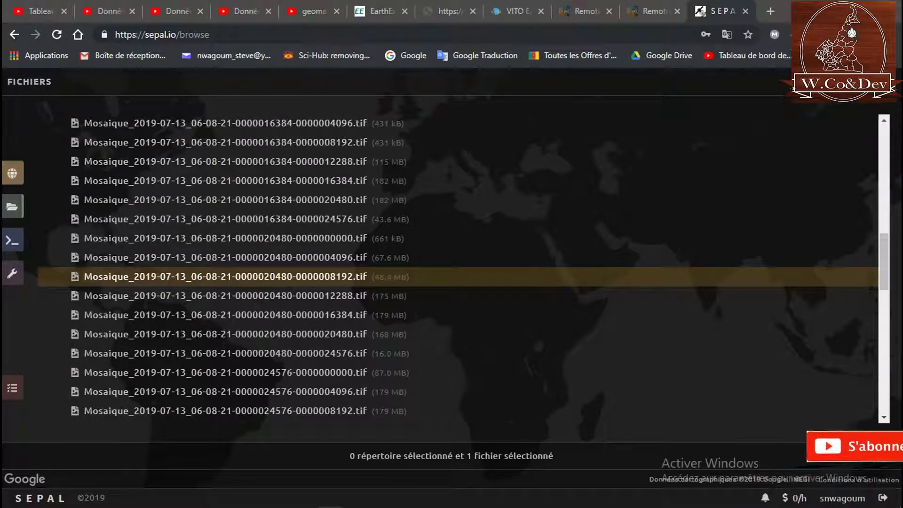
Look through SEPAL's console, its available applications and the background tasks
{"action": "left_click", "coordinate": [15, 242]}
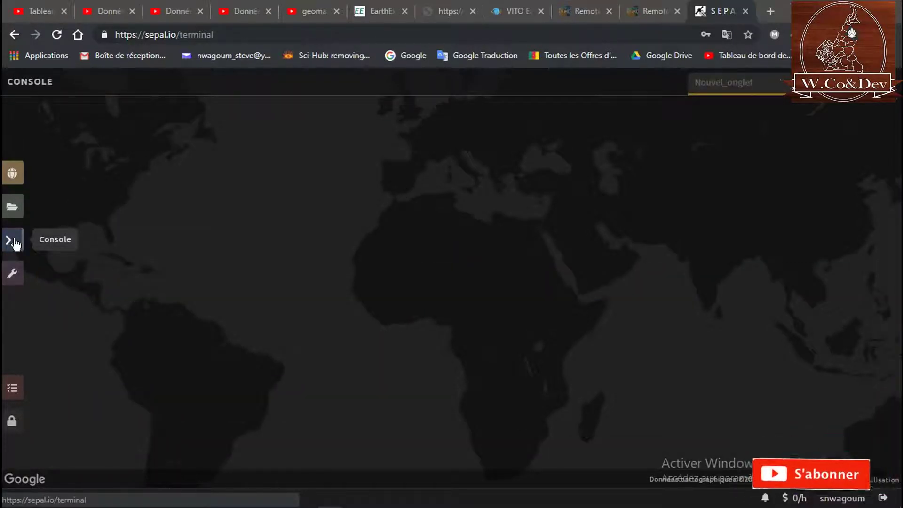
{"action": "left_click", "coordinate": [13, 278]}
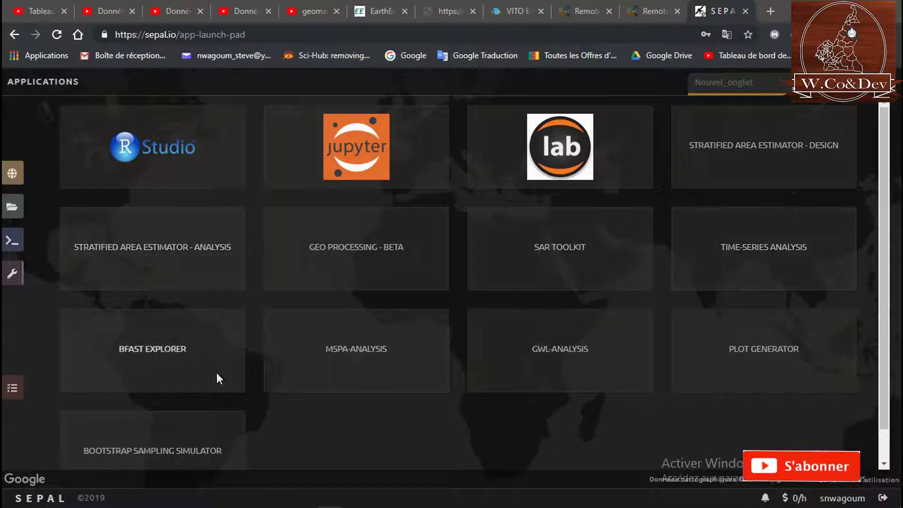
{"action": "left_click", "coordinate": [12, 388]}
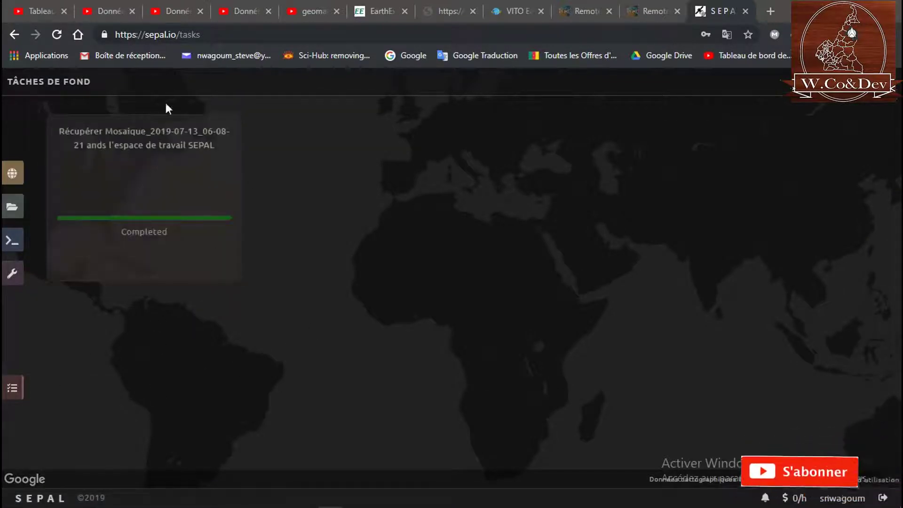
{"action": "mouse_move", "coordinate": [202, 146]}
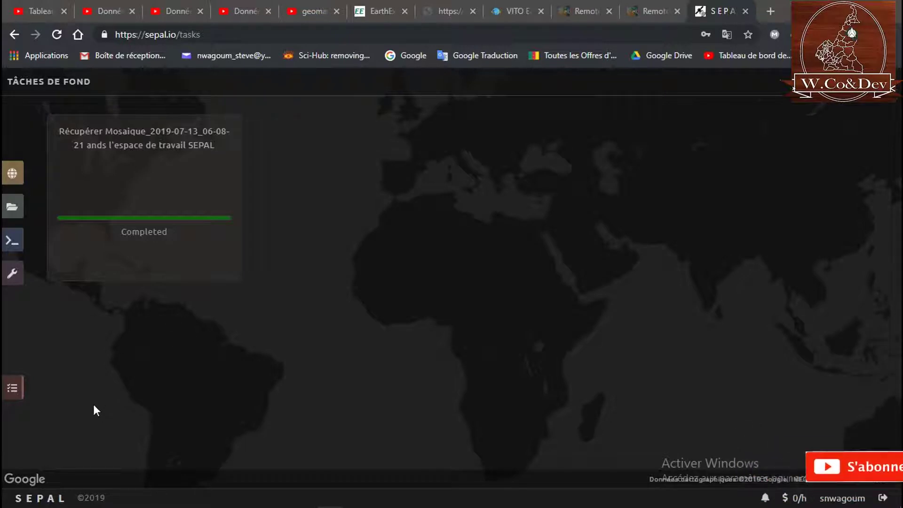
Create a Landsat or Sentinel 2 mosaic and draw a four-sided polygon around Parc national de Boumba Bek as its area of interest
{"action": "left_click", "coordinate": [16, 175]}
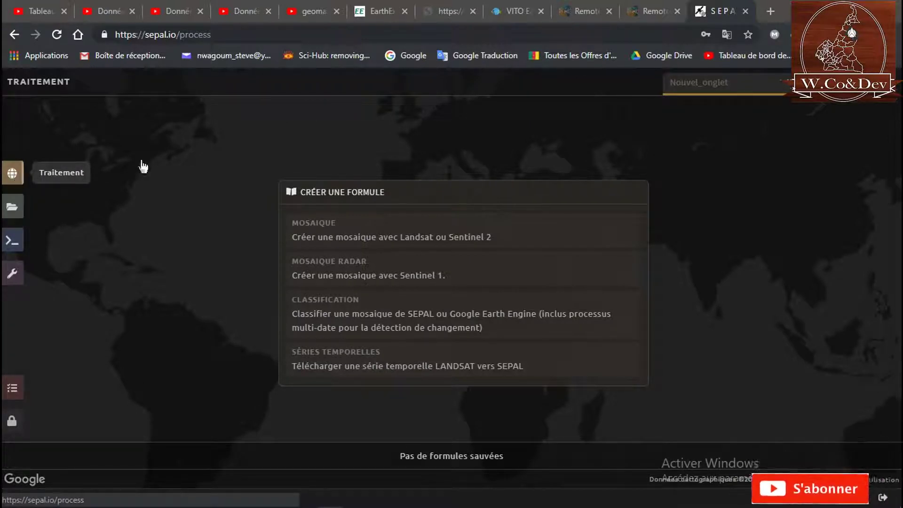
{"action": "left_click", "coordinate": [350, 239]}
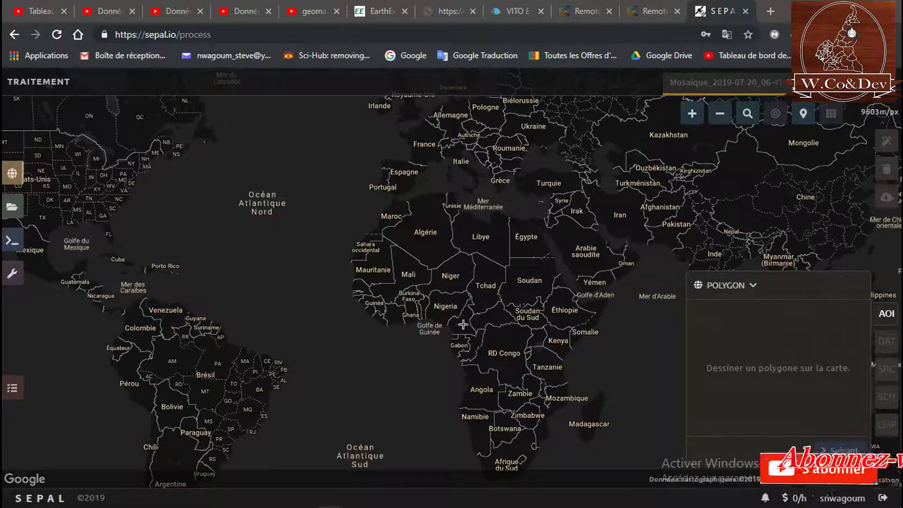
{"action": "scroll", "coordinate": [463, 324], "scroll_direction": "up", "scroll_amount": 2}
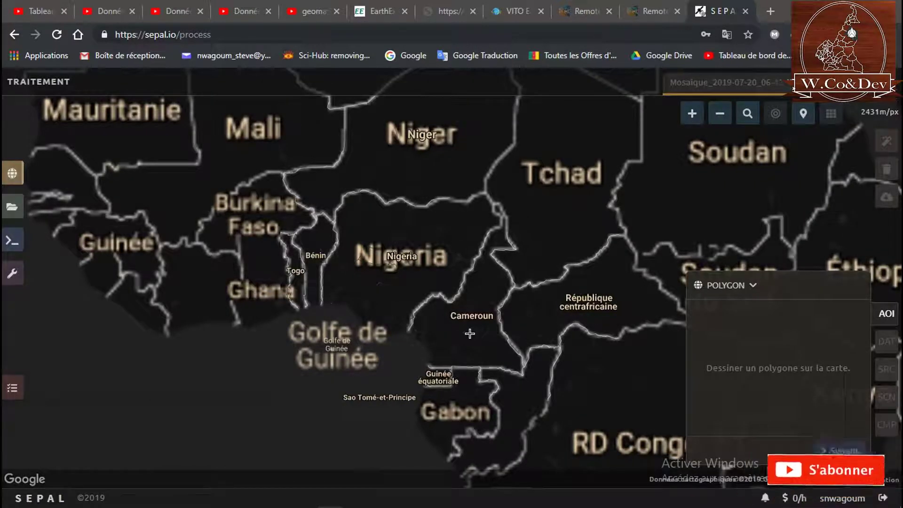
{"action": "scroll", "coordinate": [470, 334], "scroll_direction": "up", "scroll_amount": 1}
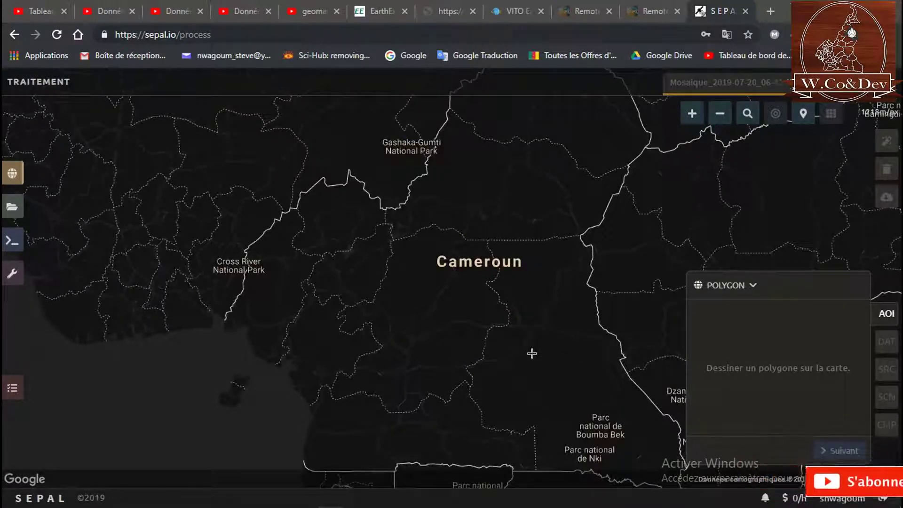
{"action": "left_click_drag", "start_coordinate": [591, 390], "coordinate": [465, 283]}
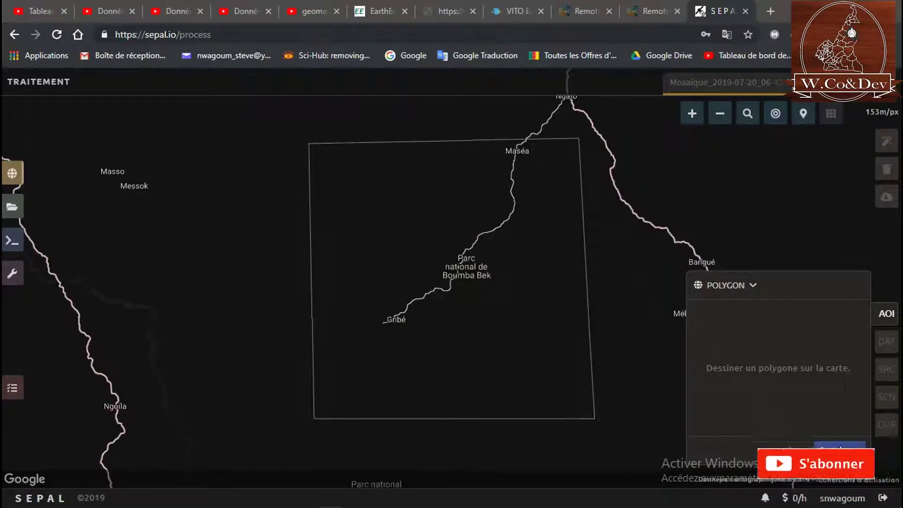
{"action": "left_click", "coordinate": [842, 450]}
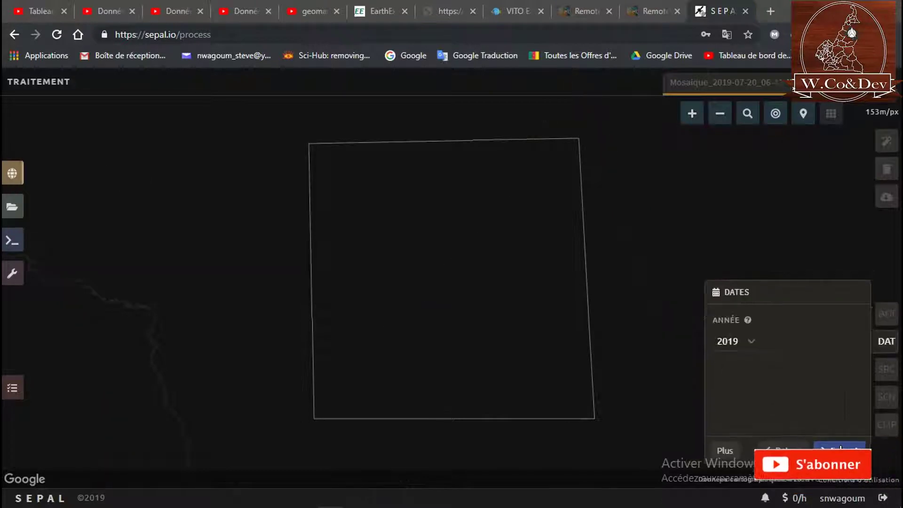
Set the mosaic's year to 2015 and continue to the image sources
{"action": "left_click", "coordinate": [753, 346]}
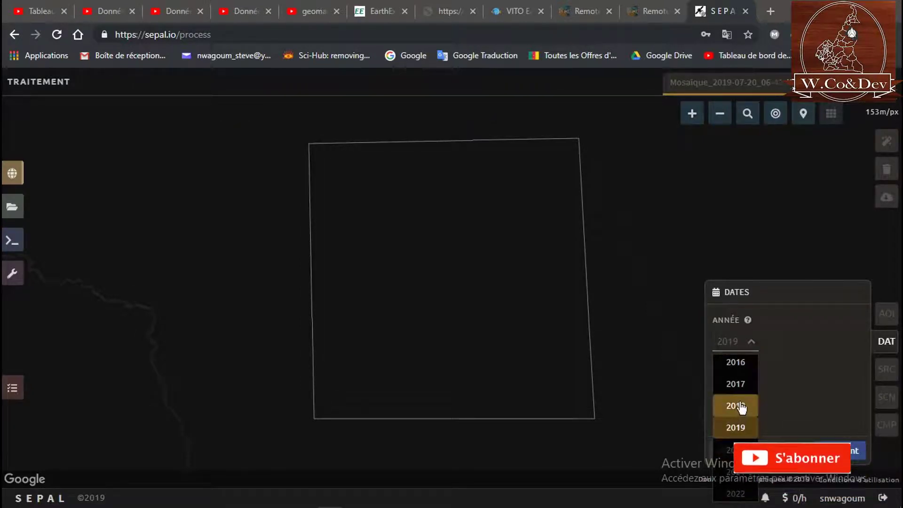
{"action": "scroll", "coordinate": [741, 408], "scroll_direction": "up", "scroll_amount": 2}
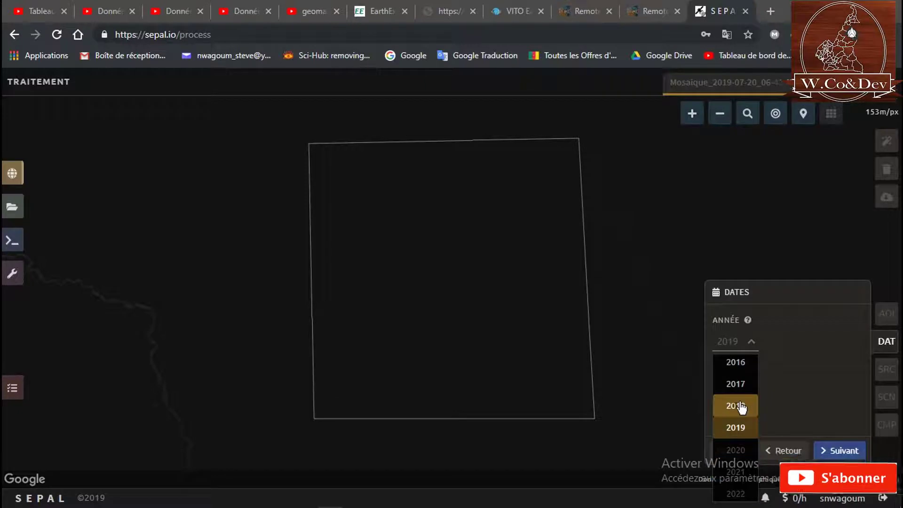
{"action": "scroll", "coordinate": [743, 407], "scroll_direction": "up", "scroll_amount": 3}
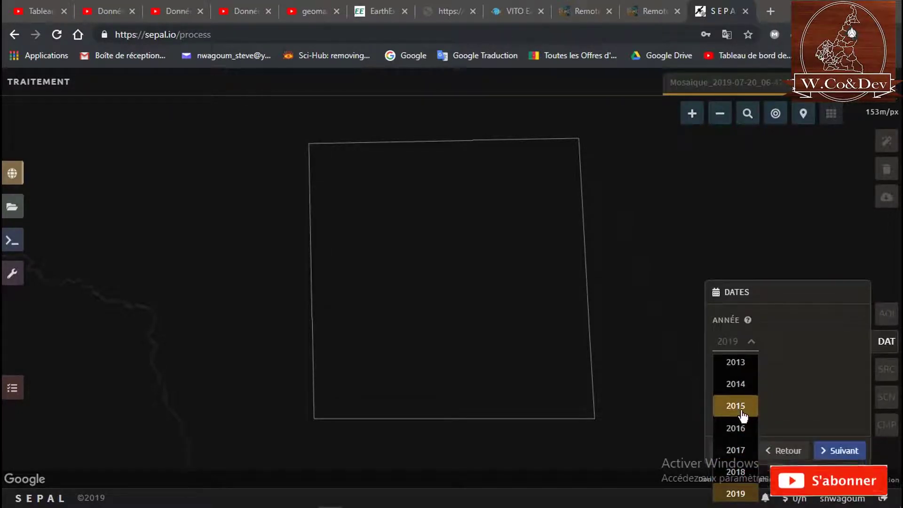
{"action": "left_click", "coordinate": [742, 412]}
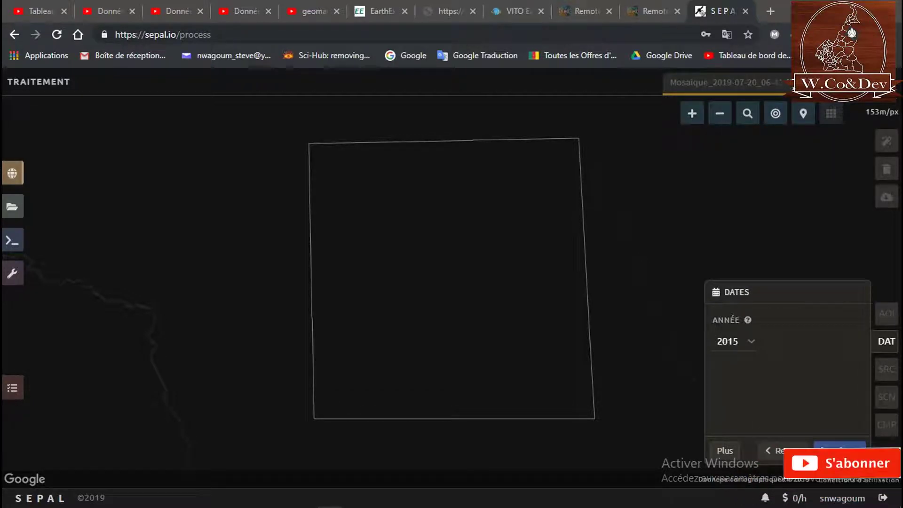
{"action": "left_click", "coordinate": [842, 452]}
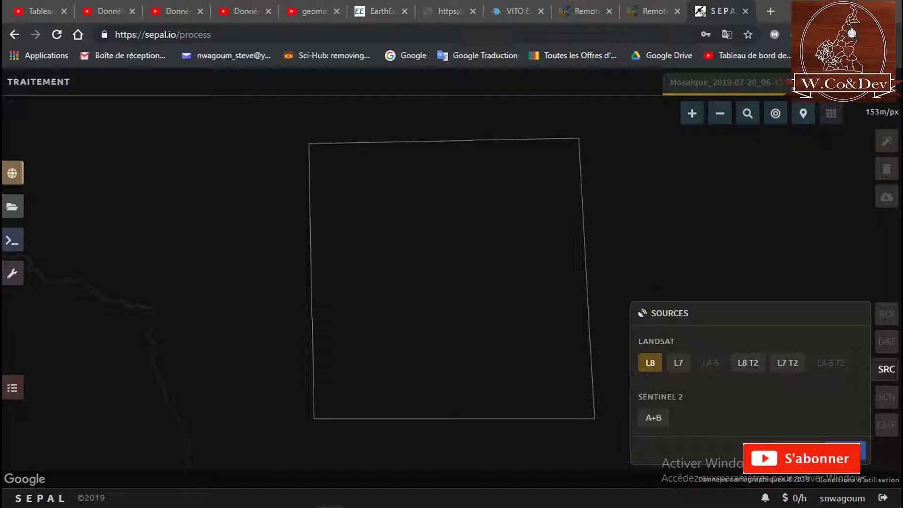
Choose Sentinel 2 A+B without Landsat L8 as the mosaic's source and finish the setup
{"action": "left_click", "coordinate": [655, 420]}
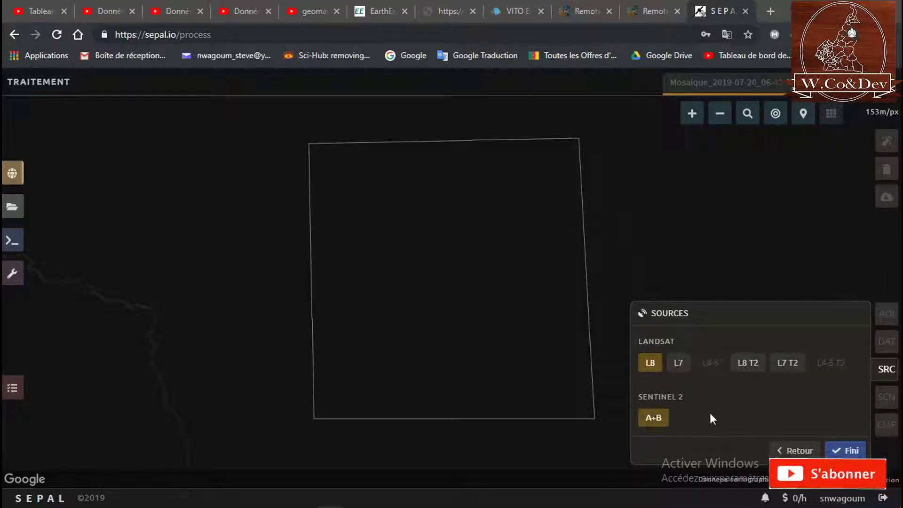
{"action": "left_click", "coordinate": [653, 366]}
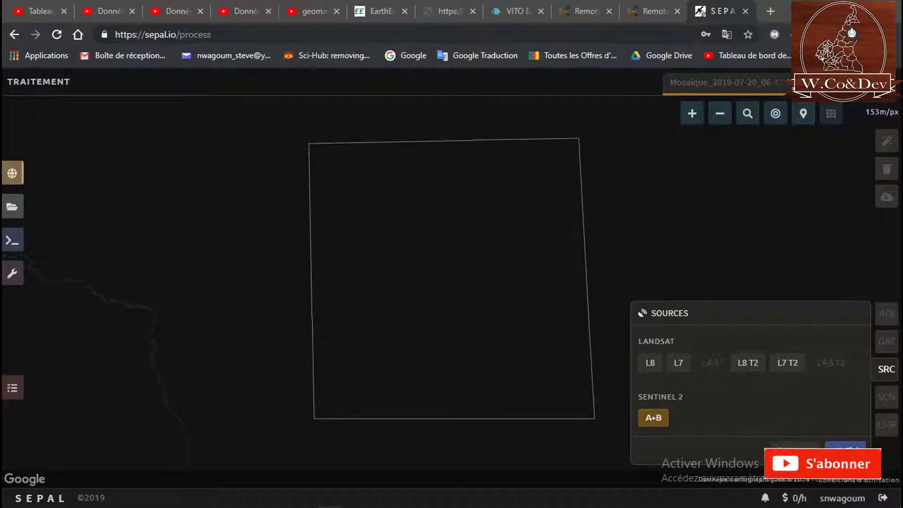
{"action": "left_click", "coordinate": [650, 363]}
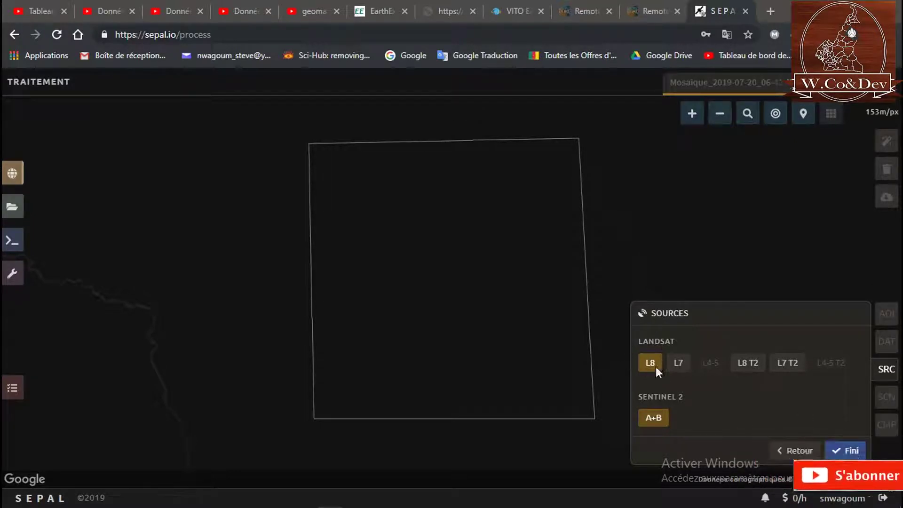
{"action": "left_click", "coordinate": [853, 451]}
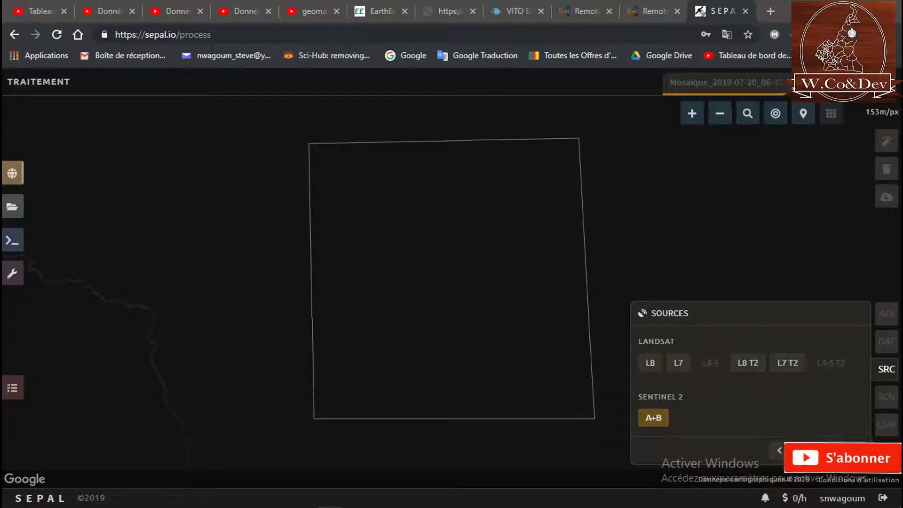
{"action": "left_click", "coordinate": [852, 451]}
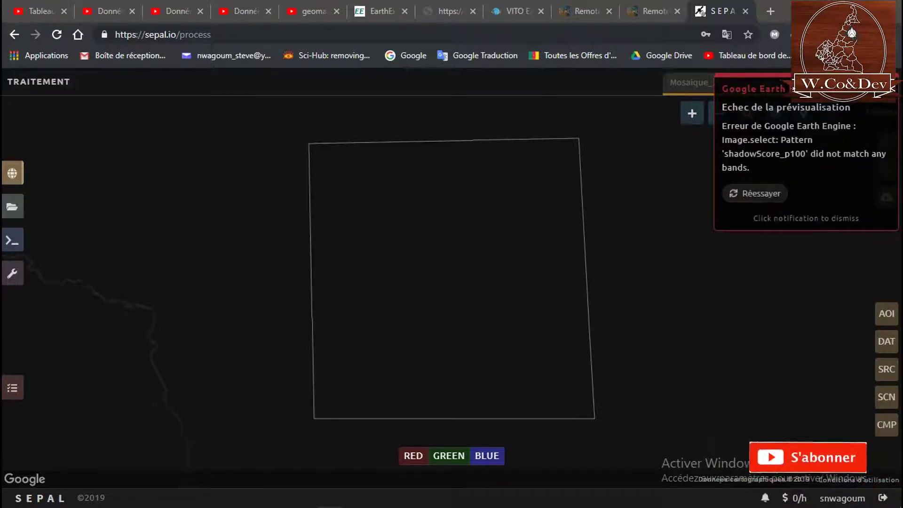
Retry the mosaic preview, dismiss the error notification, and apply Landsat L8 together with Sentinel 2 A+B as the sources
{"action": "left_click", "coordinate": [761, 193]}
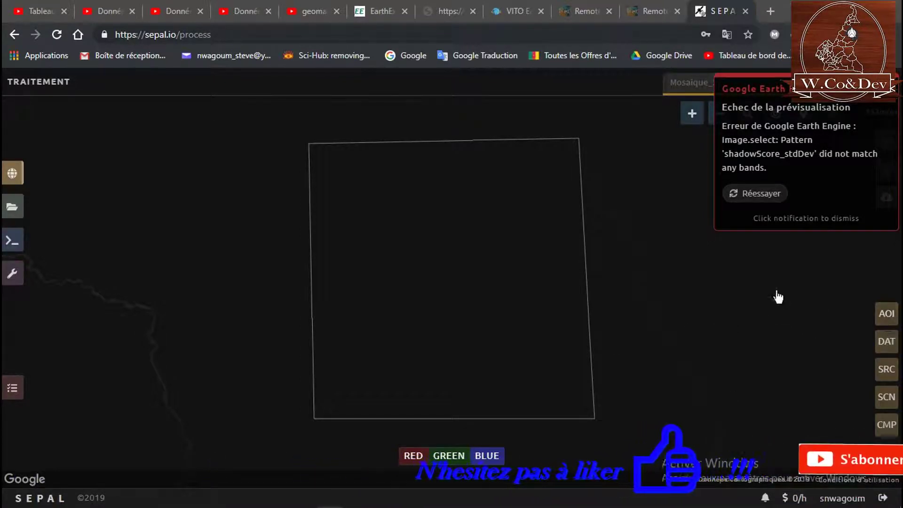
{"action": "left_click", "coordinate": [828, 223]}
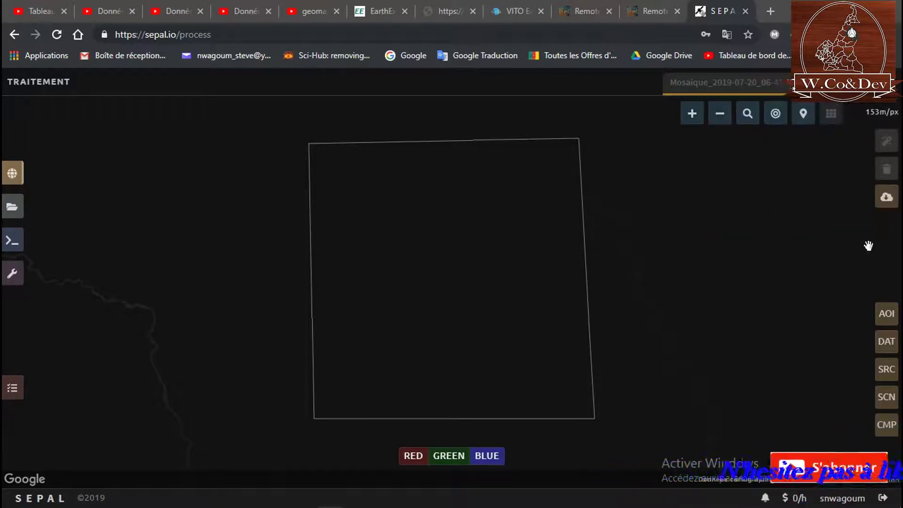
{"action": "left_click", "coordinate": [887, 372]}
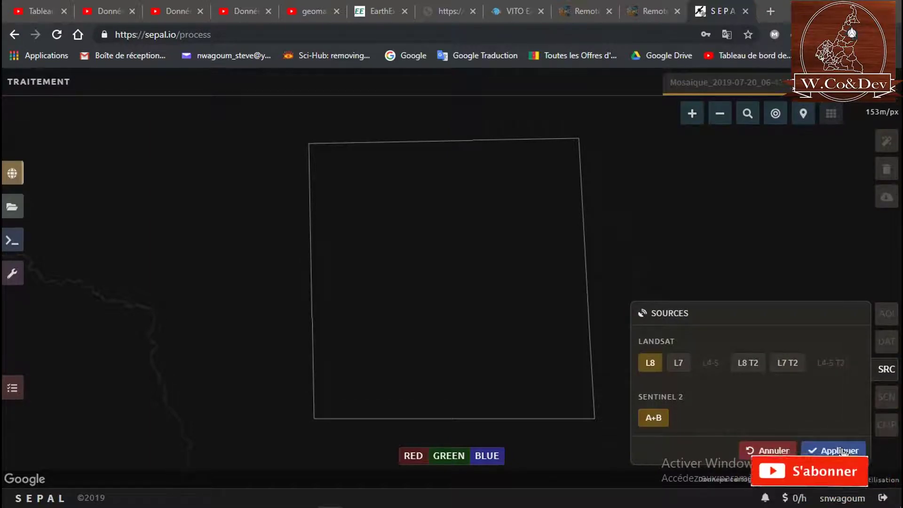
{"action": "left_click", "coordinate": [843, 448]}
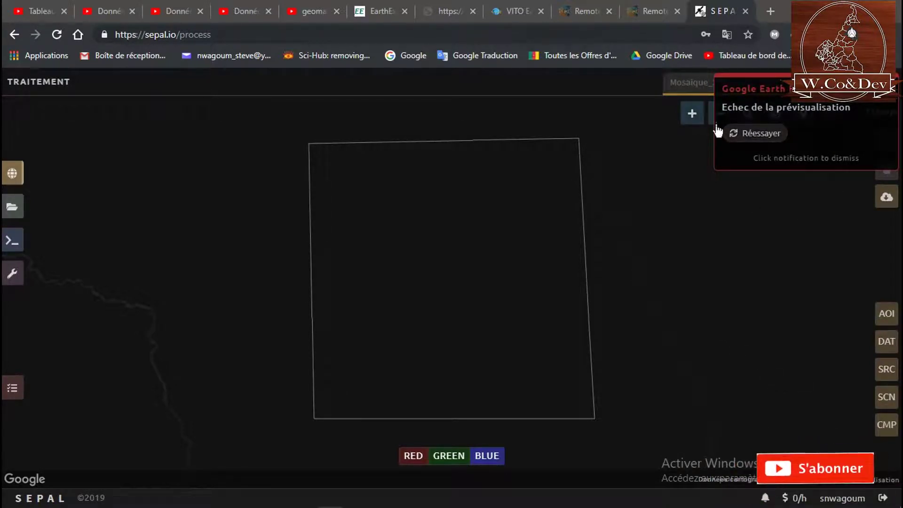
Dismiss the failed preview notification, replace the mosaic's drawn area of interest with the country Cameroon, apply it, and close the new error notification
{"action": "left_click", "coordinate": [808, 170]}
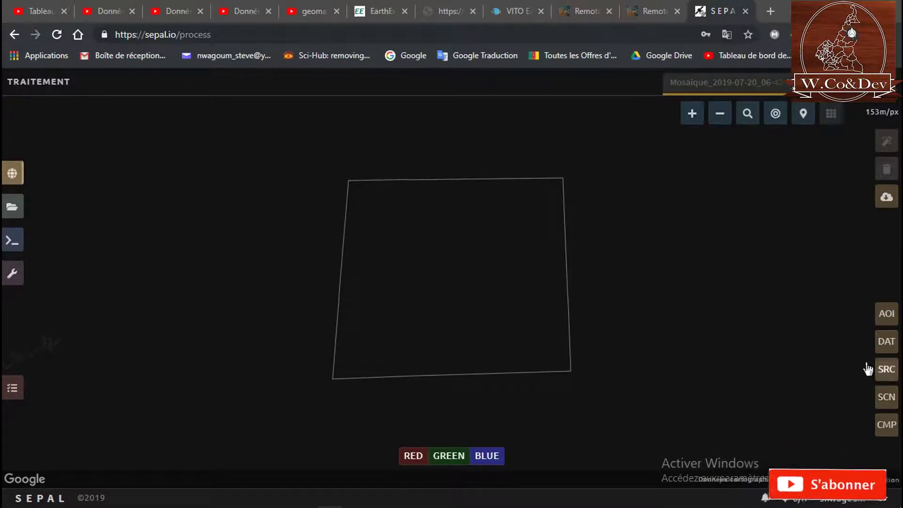
{"action": "left_click", "coordinate": [890, 316]}
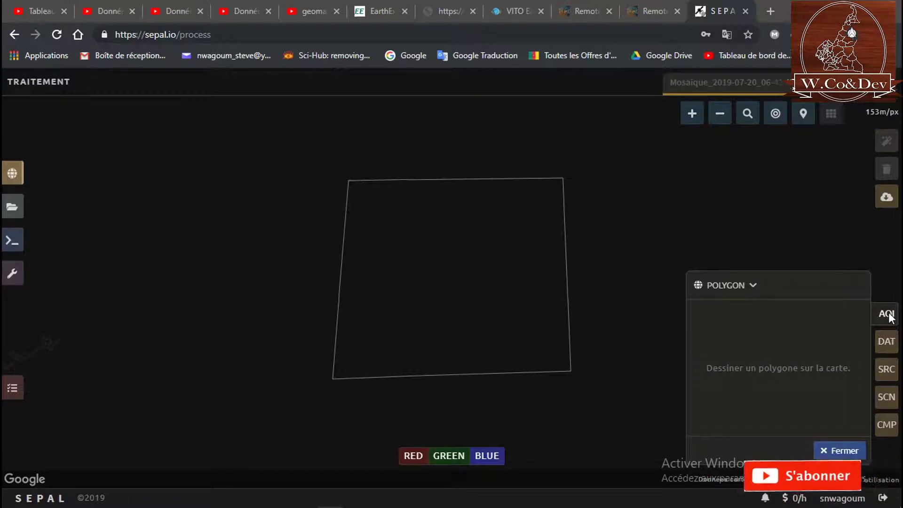
{"action": "left_click", "coordinate": [753, 287]}
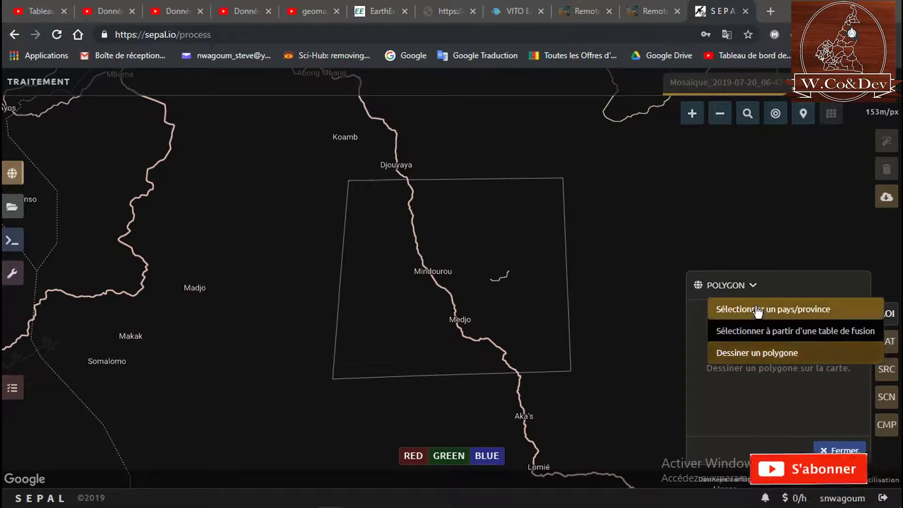
{"action": "left_click", "coordinate": [765, 306]}
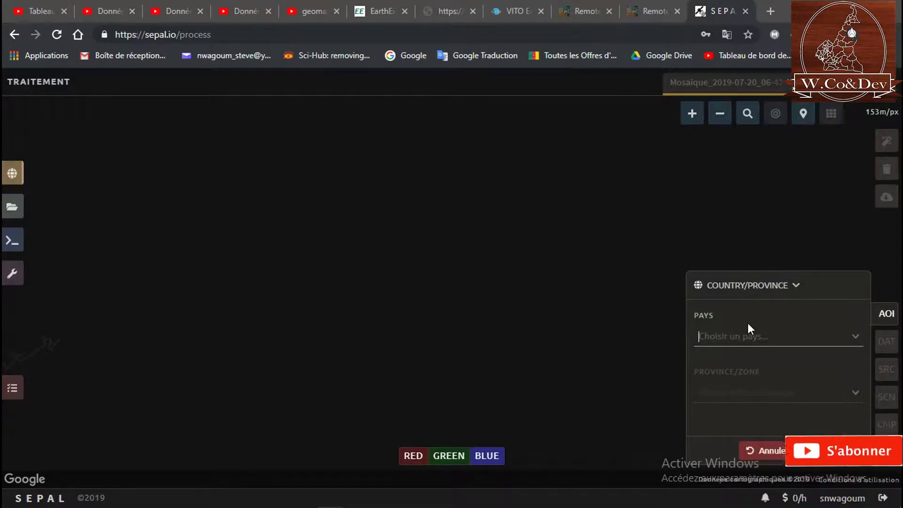
{"action": "type", "text": "came"}
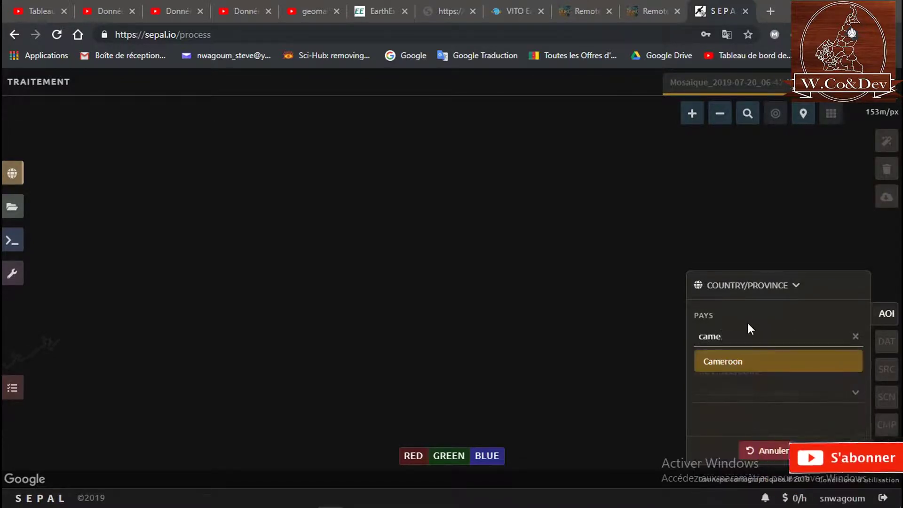
{"action": "left_click", "coordinate": [727, 363]}
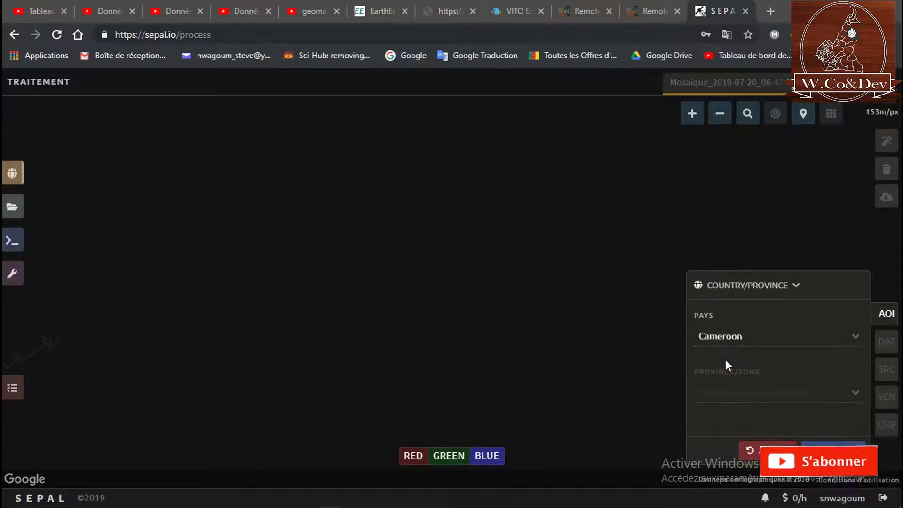
{"action": "left_click", "coordinate": [856, 450]}
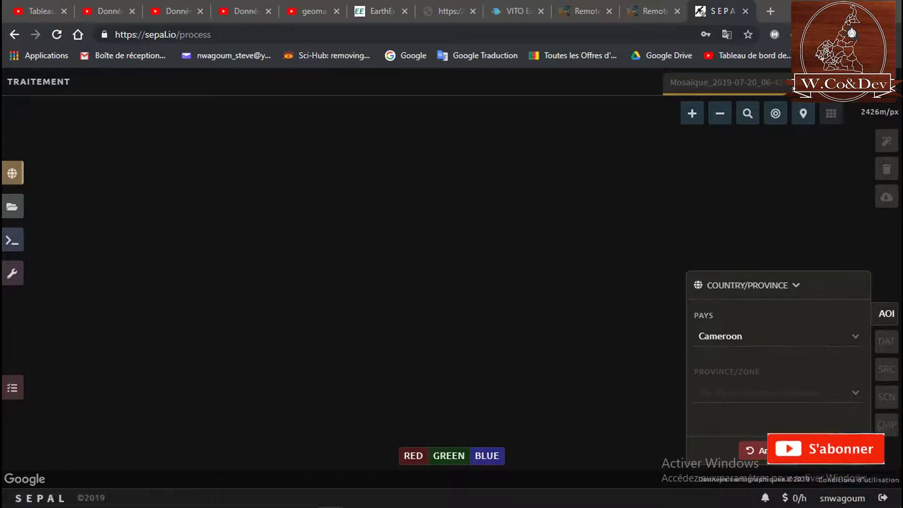
{"action": "left_click", "coordinate": [855, 445]}
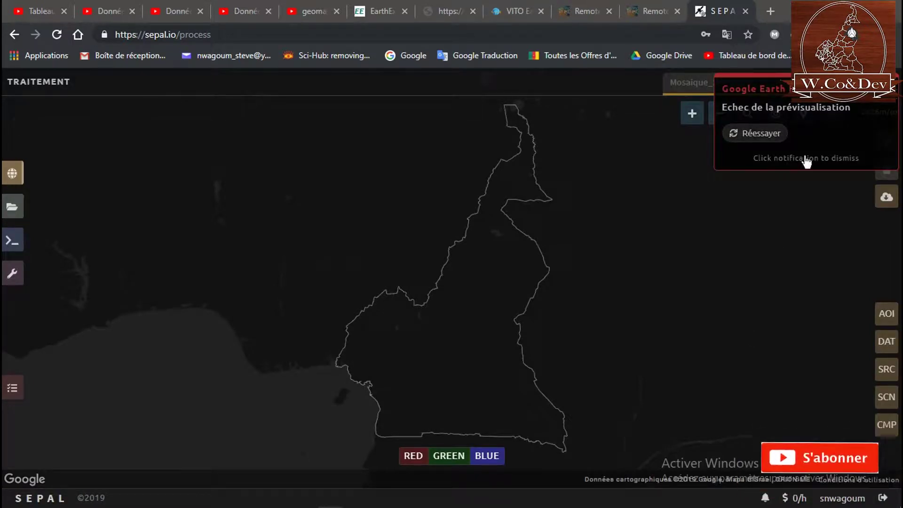
{"action": "left_click", "coordinate": [805, 168]}
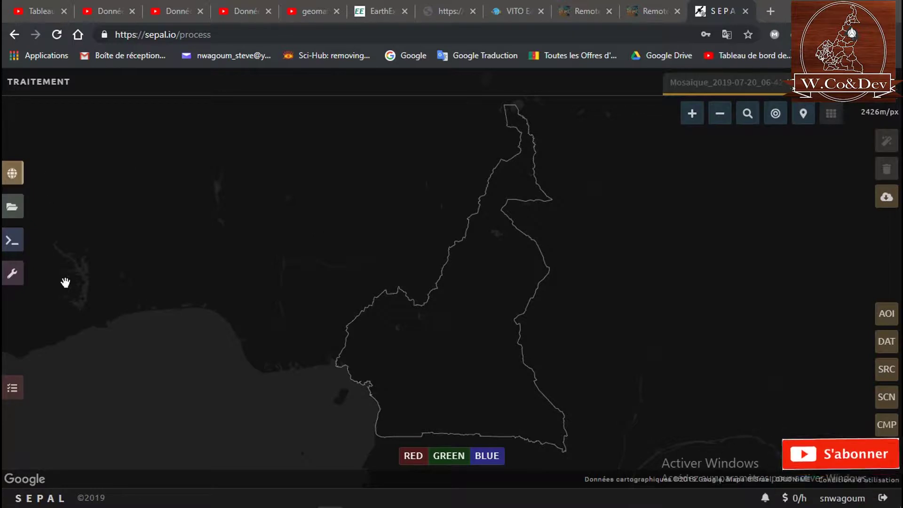
Open the stored files and look through the TIFF tiles in the Mosaique_2019-07-13_06-08-21 download folder
{"action": "left_click", "coordinate": [16, 214]}
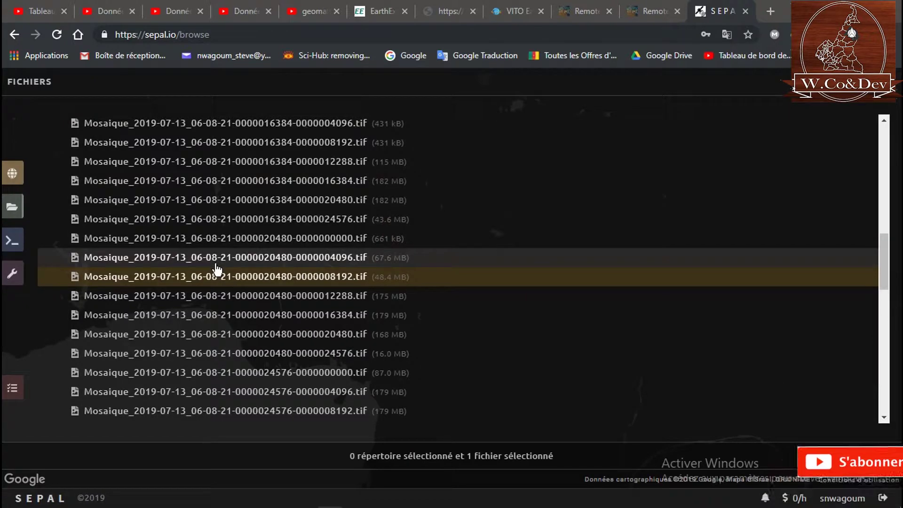
{"action": "scroll", "coordinate": [216, 269], "scroll_direction": "up", "scroll_amount": 3}
{"action": "scroll", "coordinate": [217, 266], "scroll_direction": "down", "scroll_amount": 10}
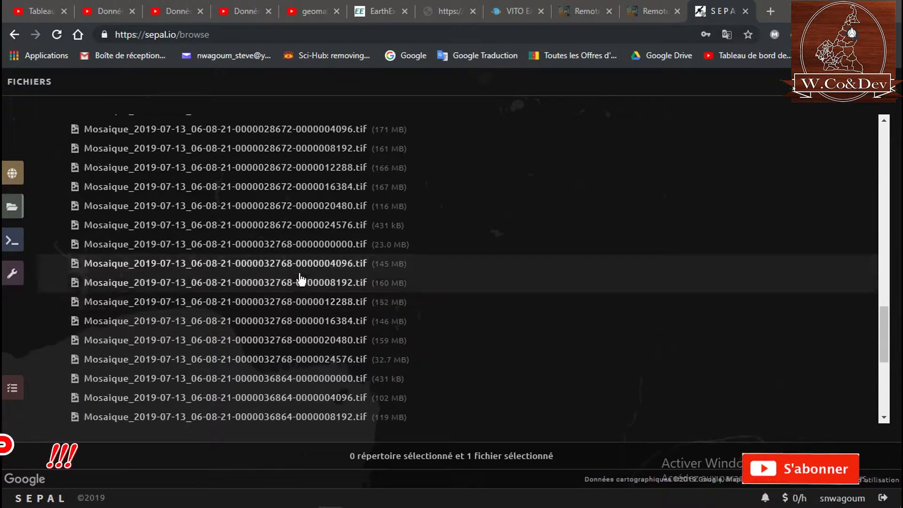
{"action": "scroll", "coordinate": [218, 296], "scroll_direction": "up", "scroll_amount": 12}
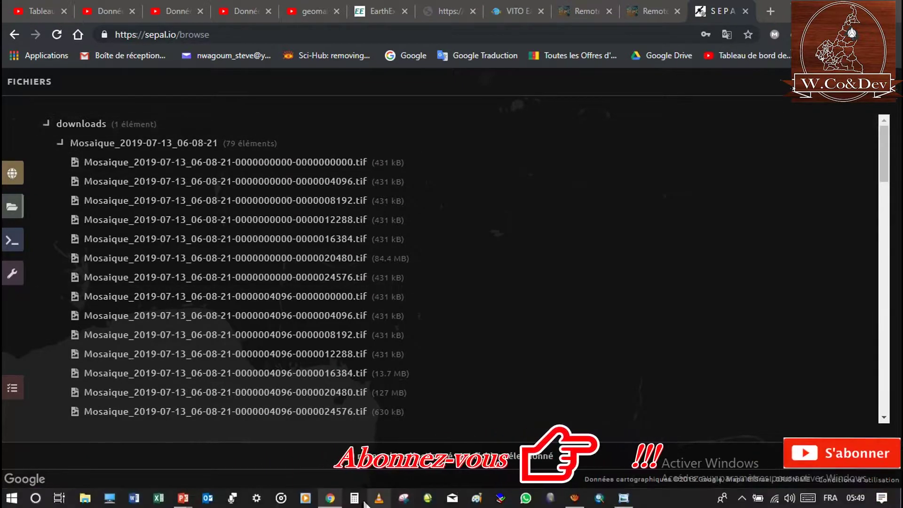
{"action": "scroll", "coordinate": [223, 346], "scroll_direction": "down", "scroll_amount": 3}
{"action": "scroll", "coordinate": [232, 346], "scroll_direction": "up", "scroll_amount": 3}
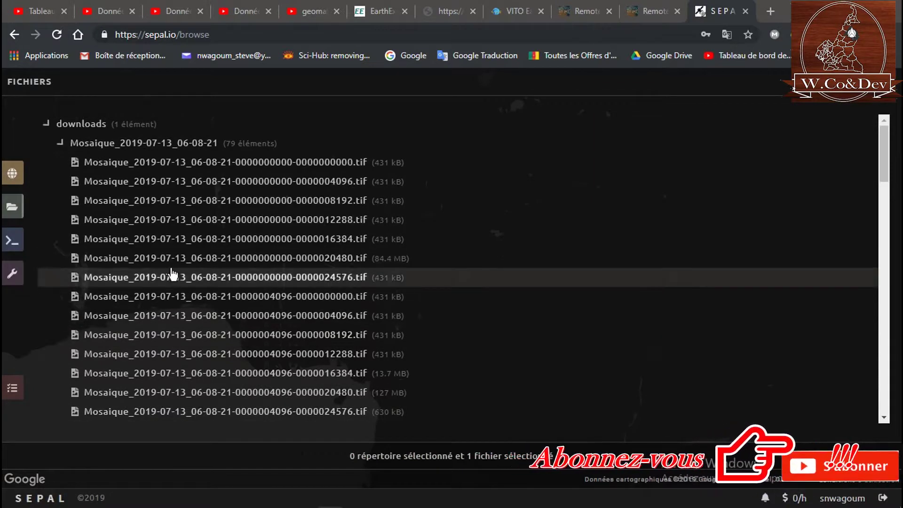